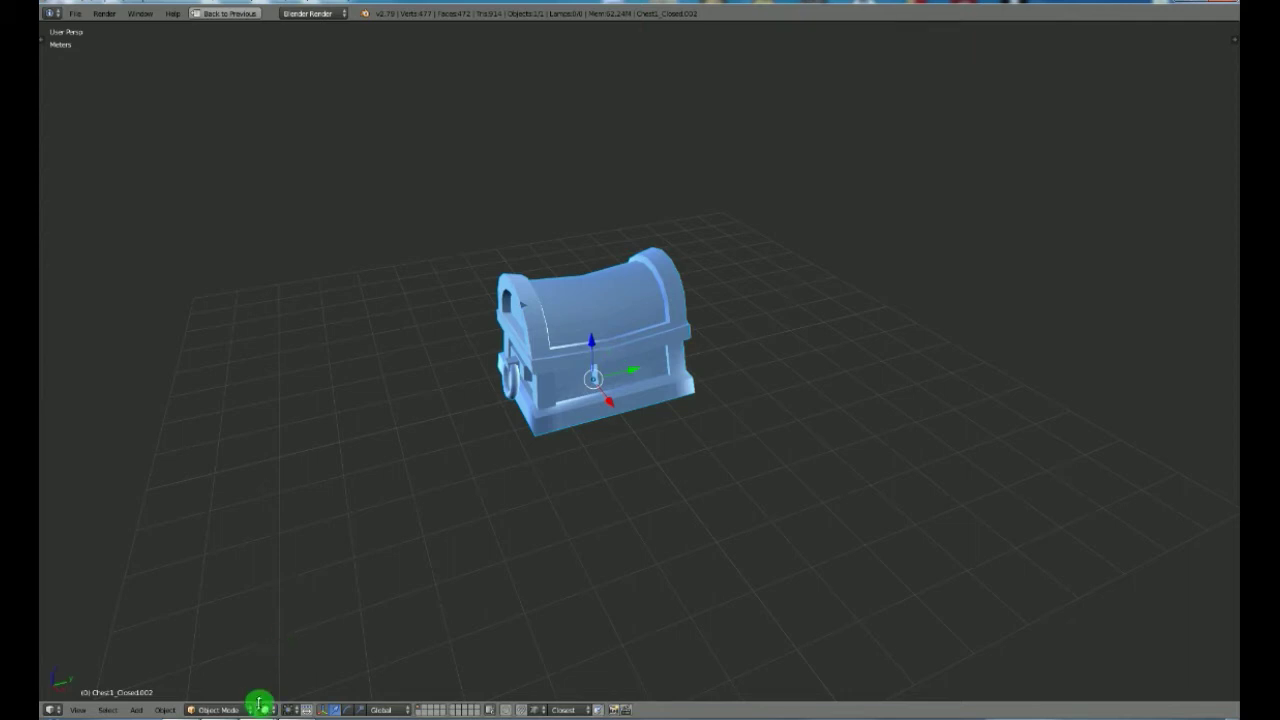
Add a new Pie Menu in the Pie Menu Editor add-on preferences and name it Pie Example.
{"action": "mouse_move", "coordinate": [259, 708]}
{"action": "left_click", "coordinate": [315, 672]}
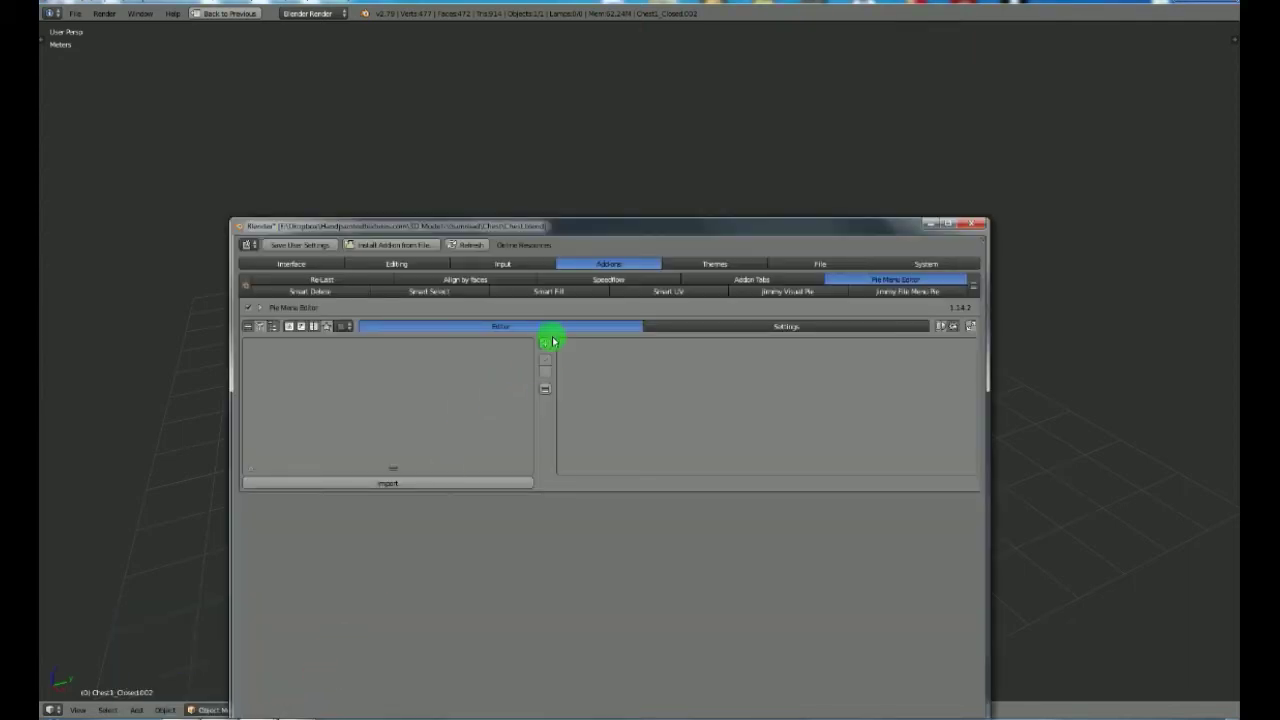
{"action": "left_click_drag", "start_coordinate": [580, 223], "coordinate": [606, 171]}
{"action": "left_click", "coordinate": [574, 287]}
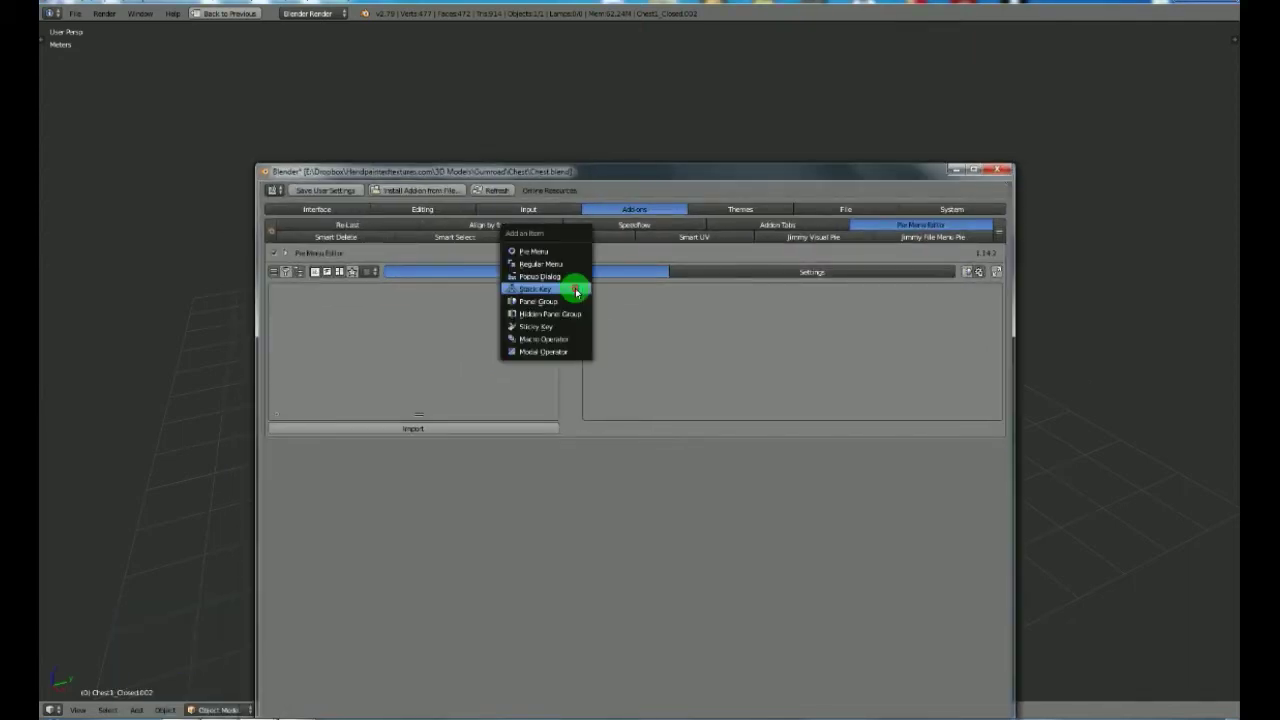
{"action": "left_click", "coordinate": [564, 251]}
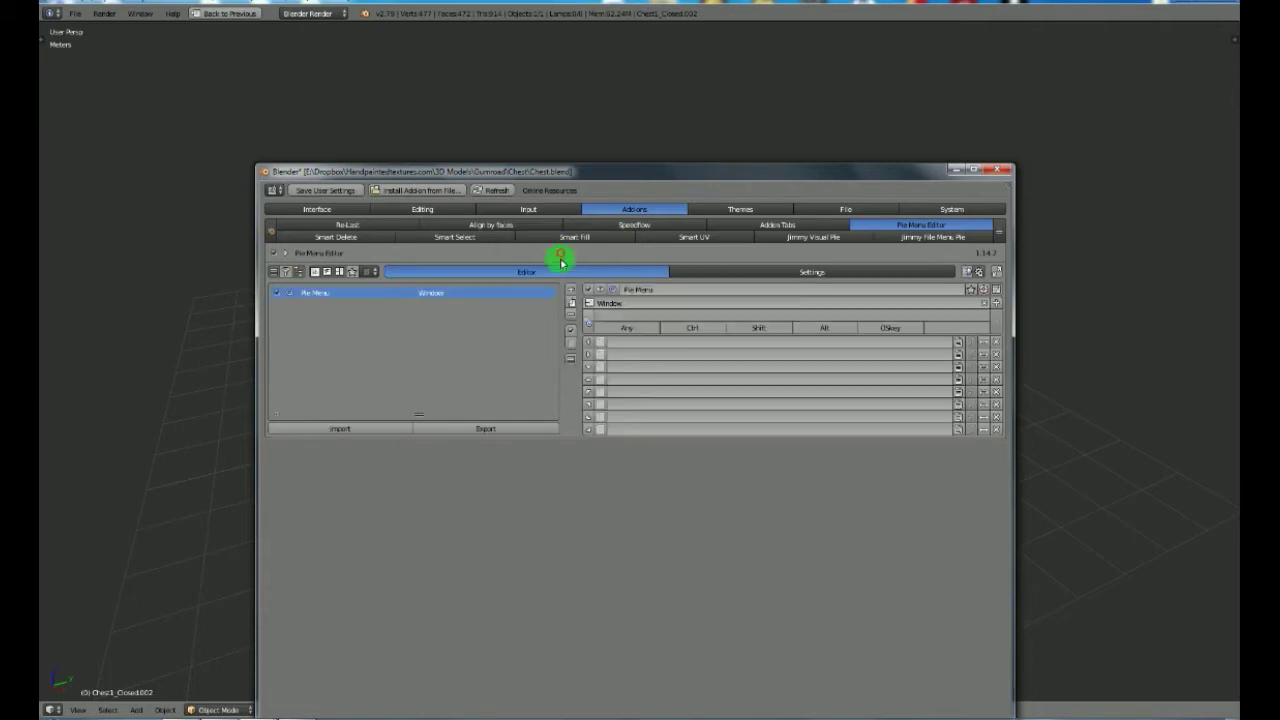
{"action": "left_click", "coordinate": [683, 289]}
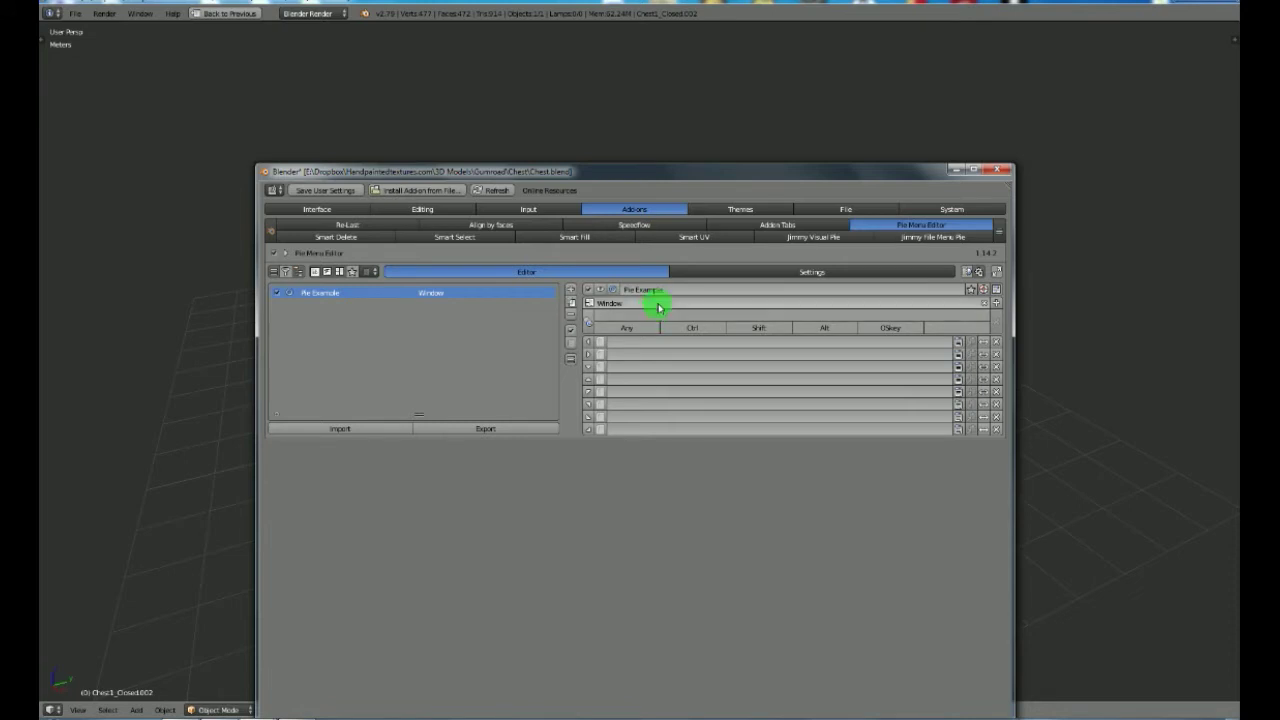
Assign Right Mouse as the hotkey of Pie Example and test the empty pie in the 3D viewport.
{"action": "left_click", "coordinate": [670, 316]}
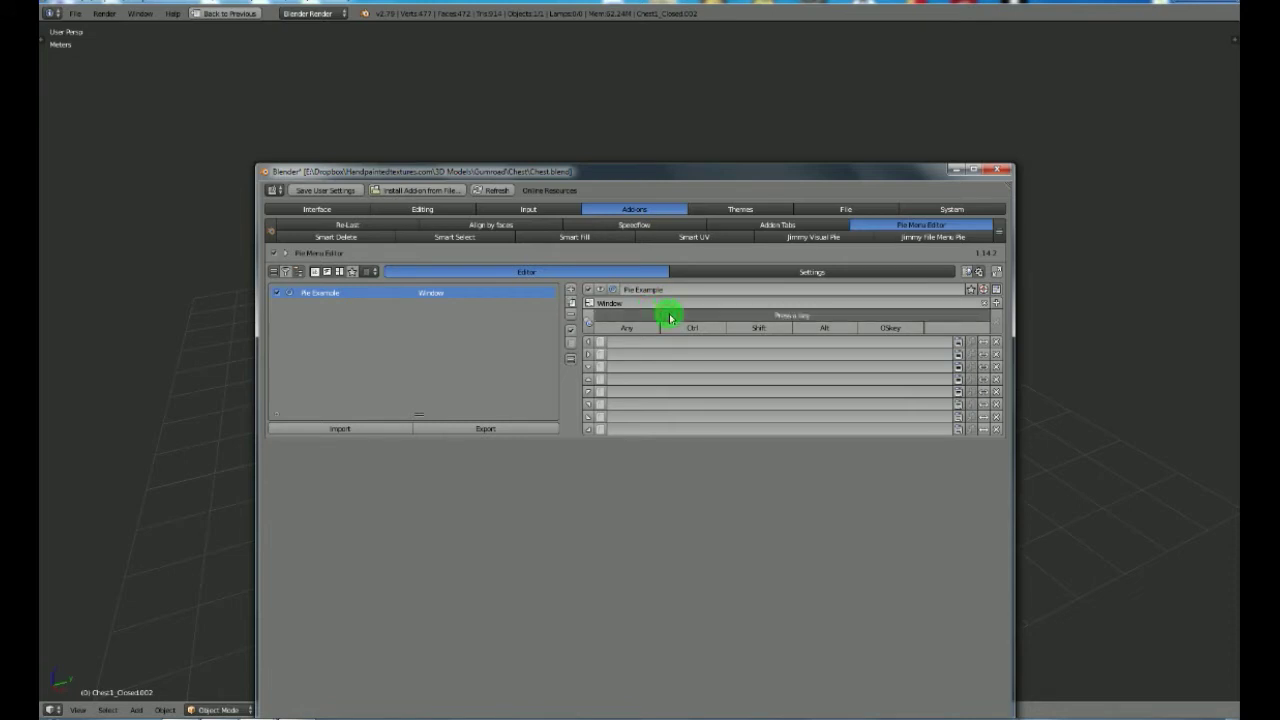
{"action": "left_click_drag", "start_coordinate": [700, 170], "coordinate": [686, 509]}
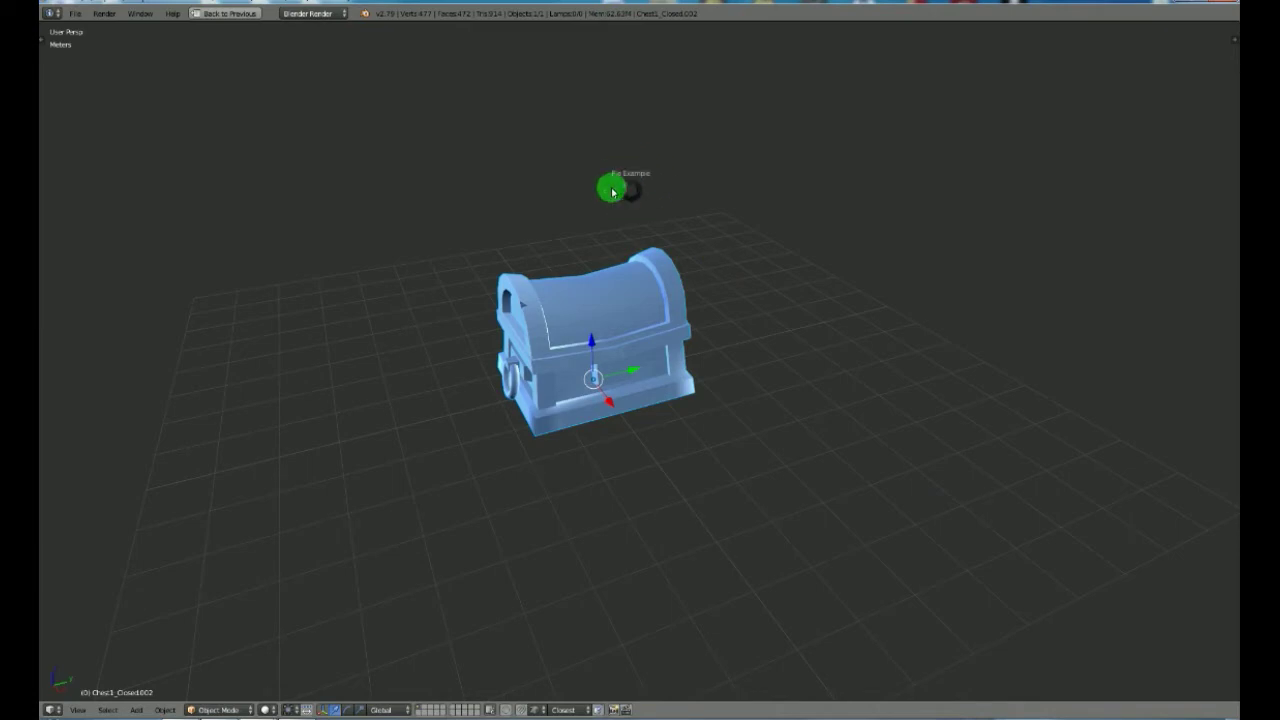
{"action": "left_click", "coordinate": [668, 176]}
Add a Stack Key item in the Pie Menu Editor and rename it Stack Key - Toggle Wire / Solid.
{"action": "mouse_move", "coordinate": [261, 716]}
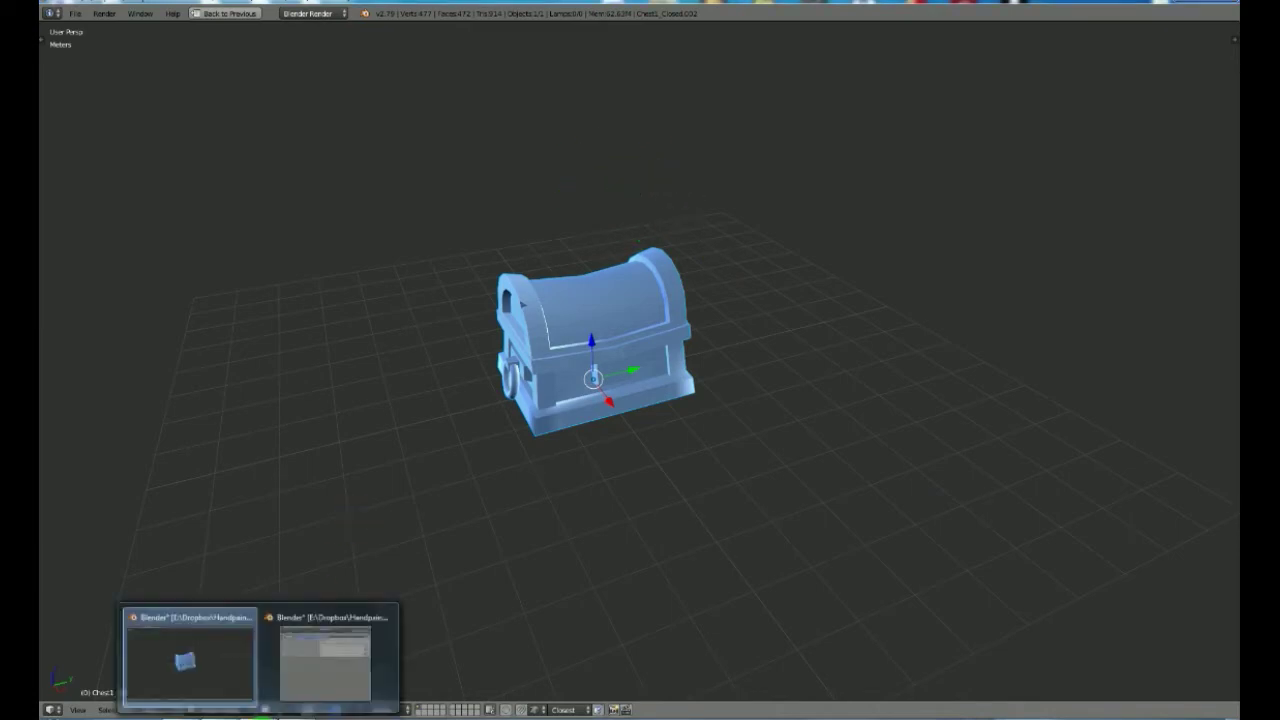
{"action": "left_click", "coordinate": [306, 678]}
{"action": "left_click_drag", "start_coordinate": [617, 506], "coordinate": [626, 149]}
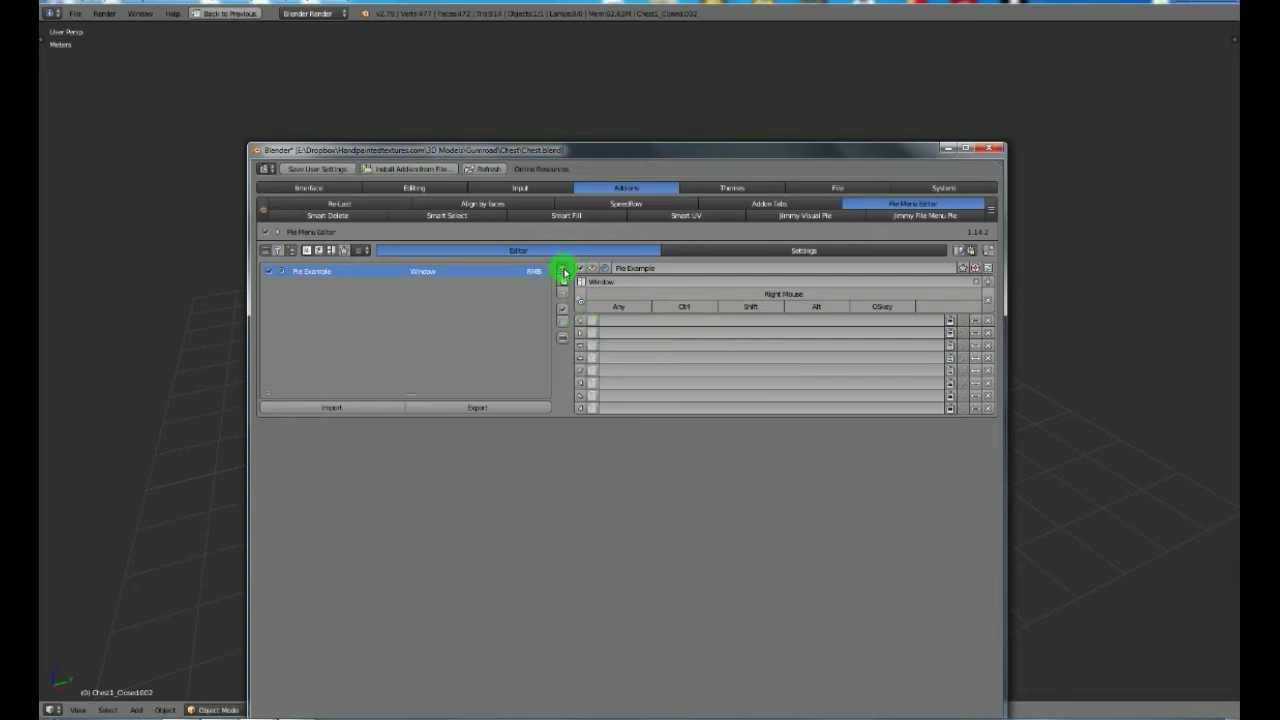
{"action": "left_click", "coordinate": [564, 271]}
{"action": "left_click", "coordinate": [558, 307]}
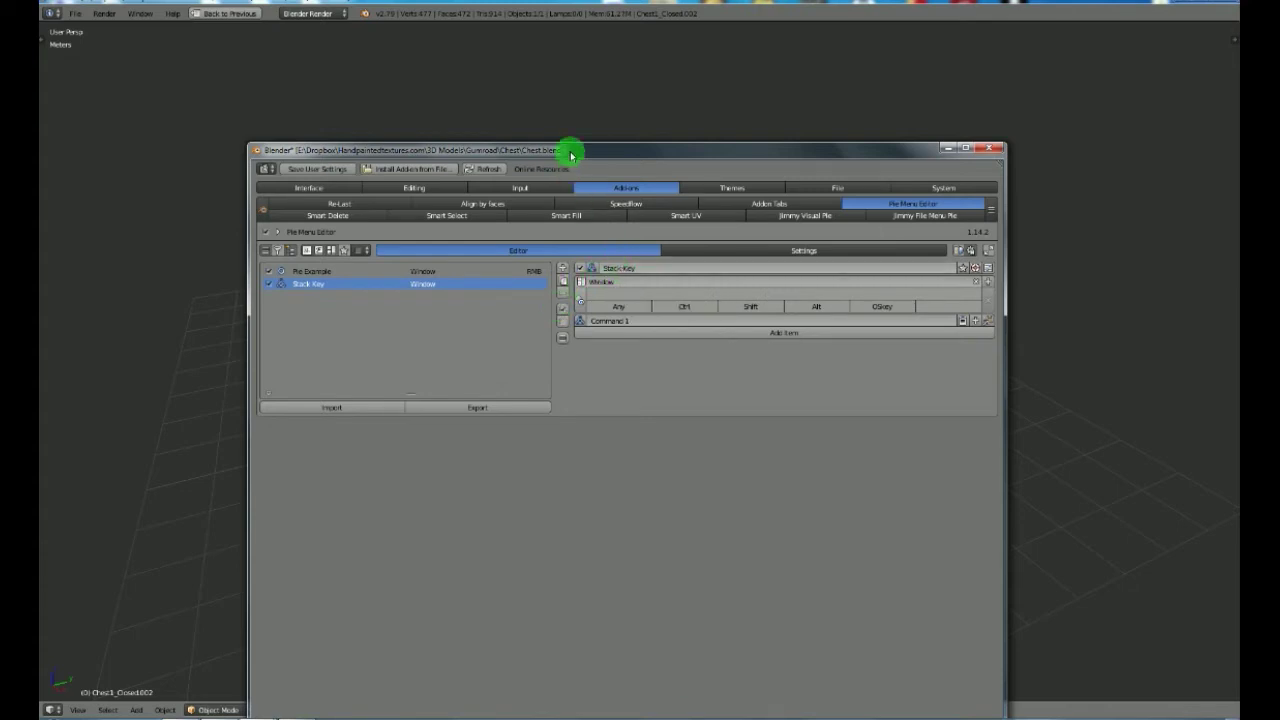
{"action": "left_click_drag", "start_coordinate": [571, 149], "coordinate": [749, 77]}
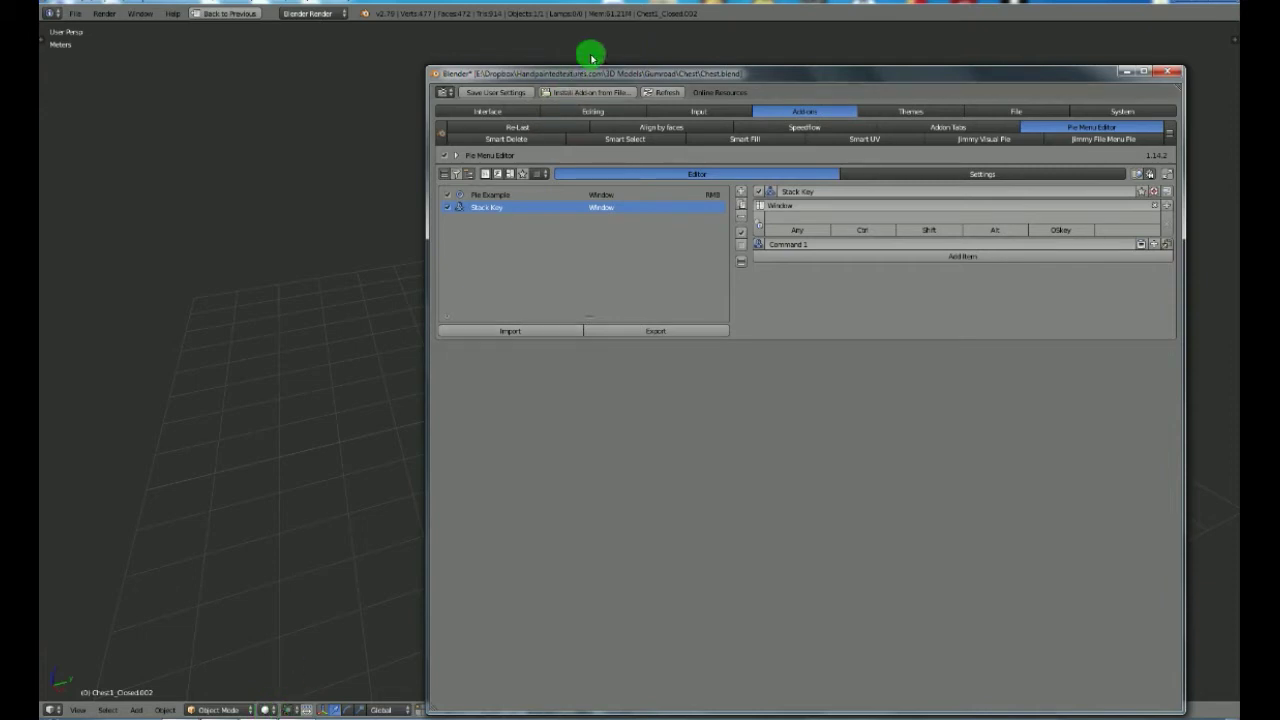
{"action": "left_click_drag", "start_coordinate": [609, 74], "coordinate": [421, 142]}
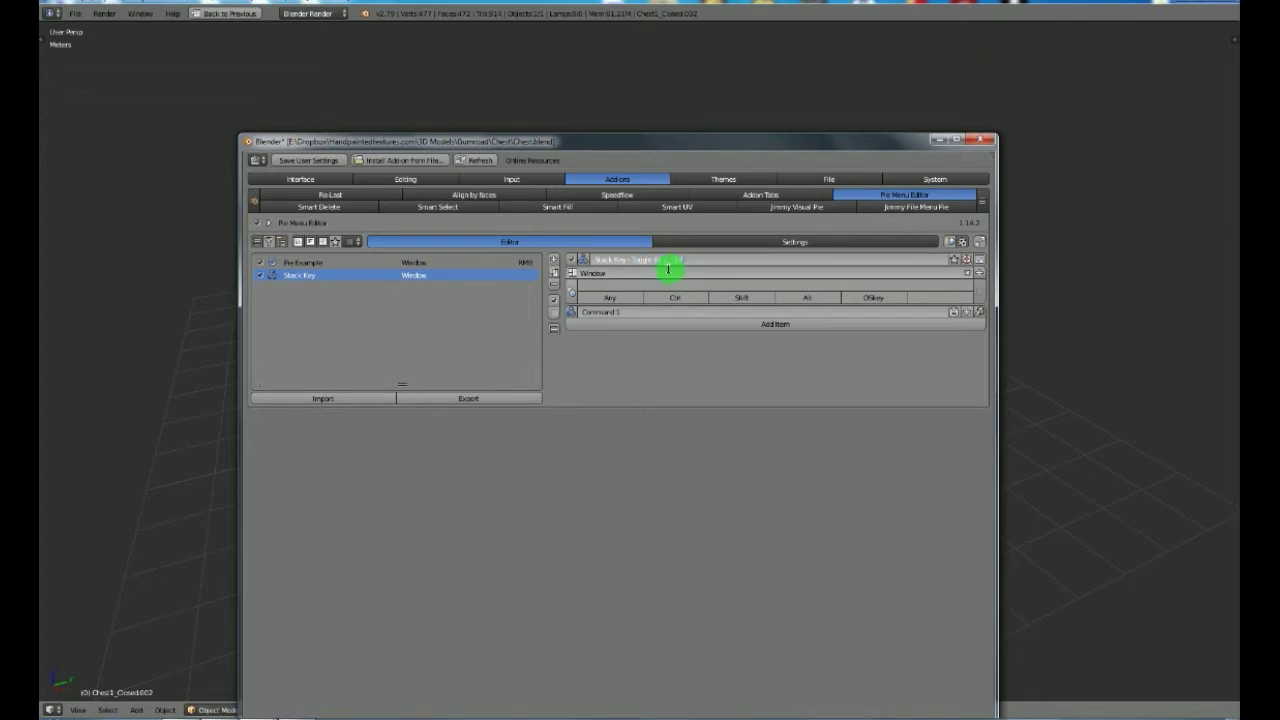
{"action": "left_click", "coordinate": [671, 273]}
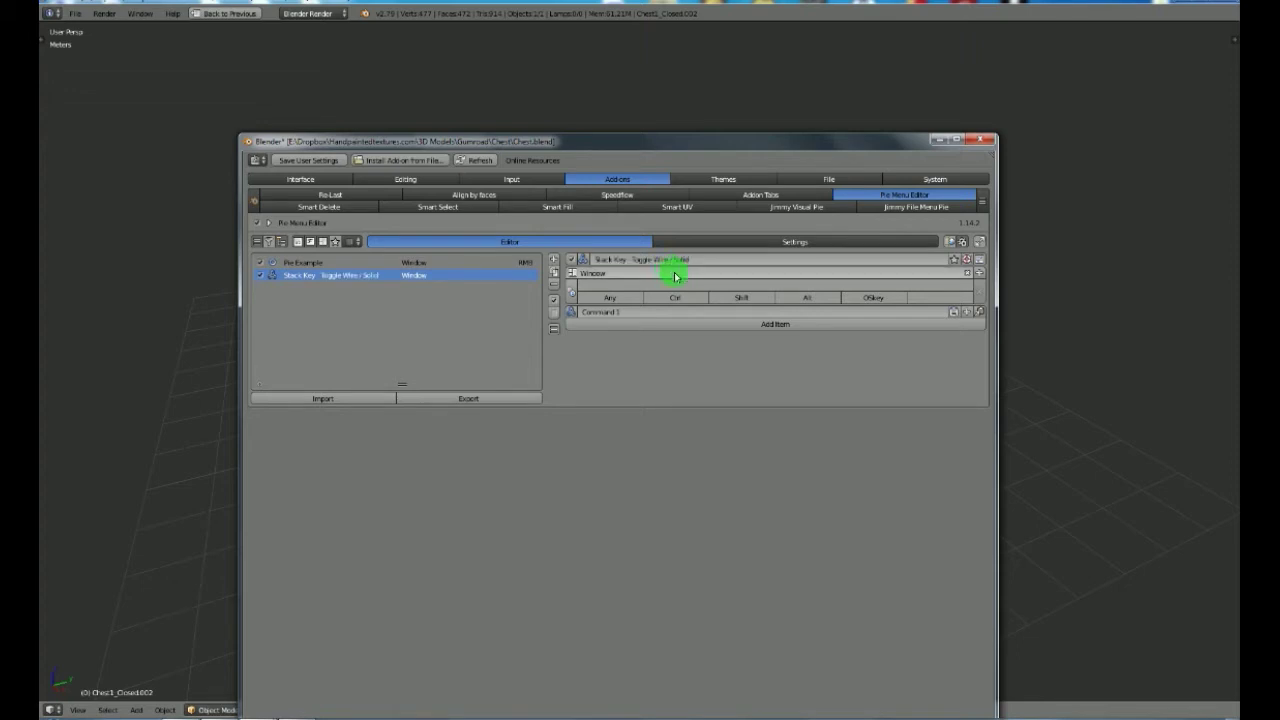
Fill the first slot of Pie Example with the Stack Key - Toggle Wire / Solid menu.
{"action": "left_click", "coordinate": [305, 263]}
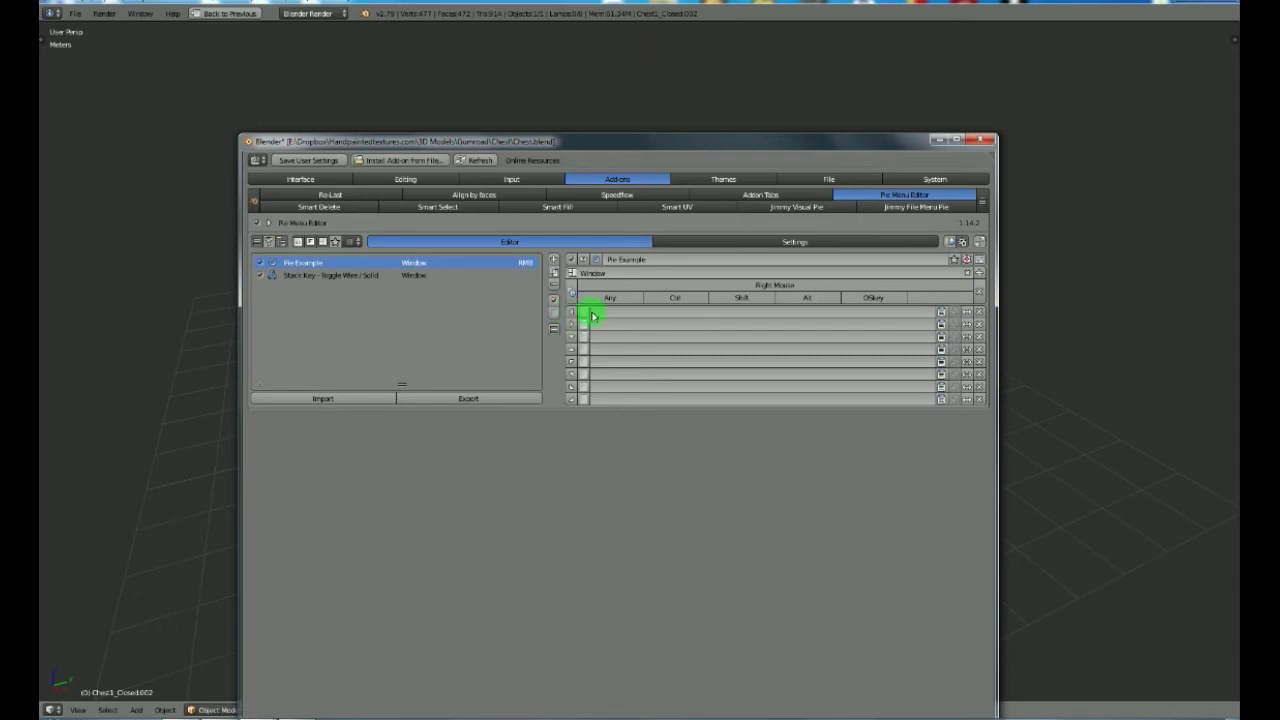
{"action": "left_click", "coordinate": [944, 313]}
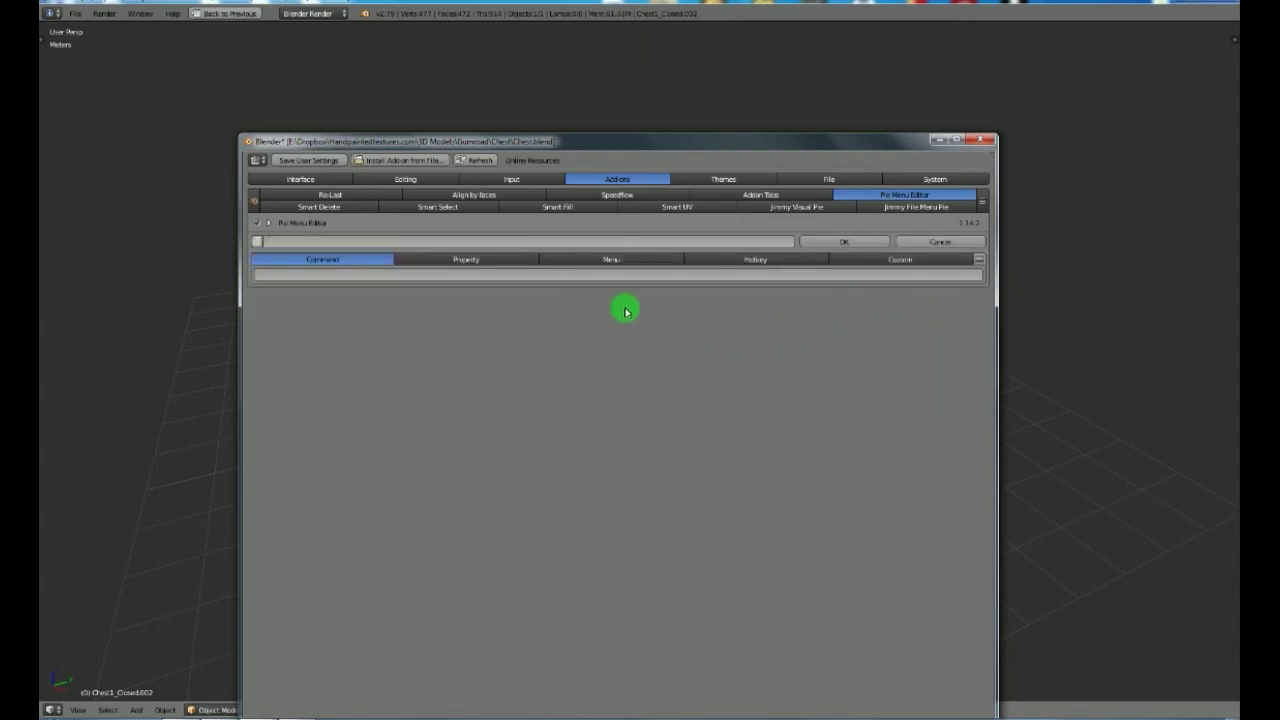
{"action": "left_click", "coordinate": [613, 261]}
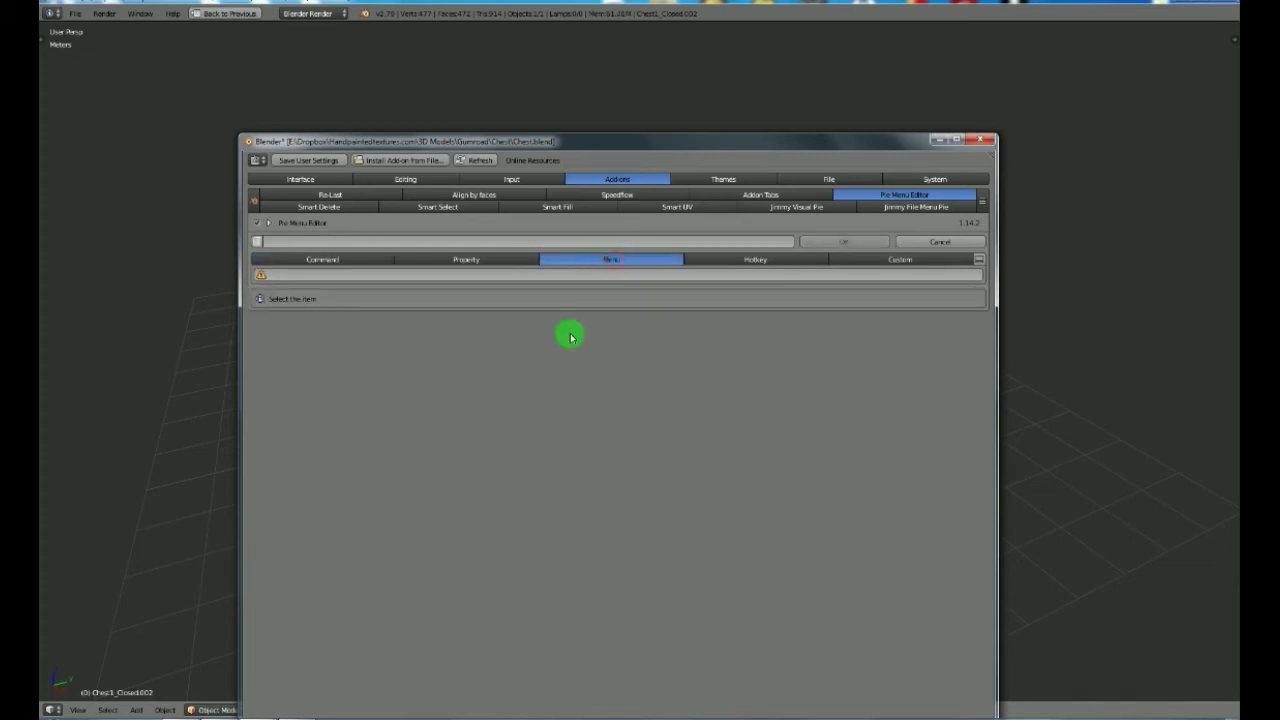
{"action": "left_click", "coordinate": [368, 276]}
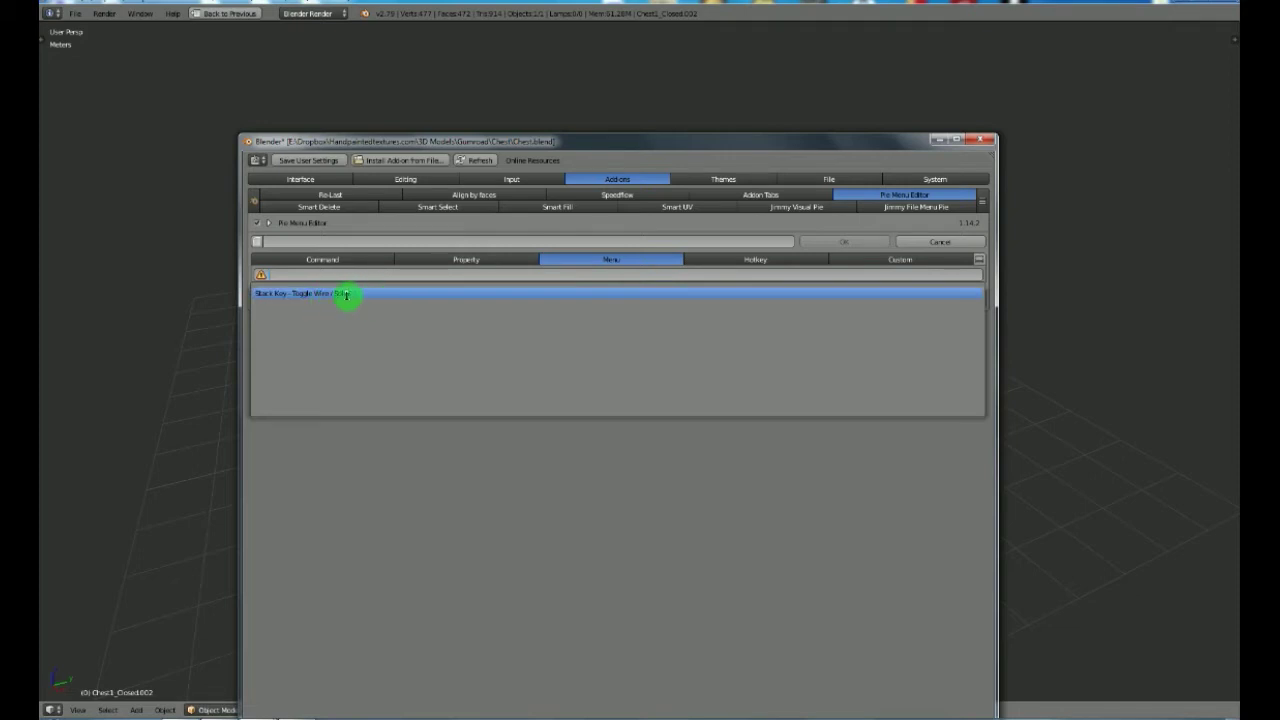
{"action": "left_click", "coordinate": [347, 294]}
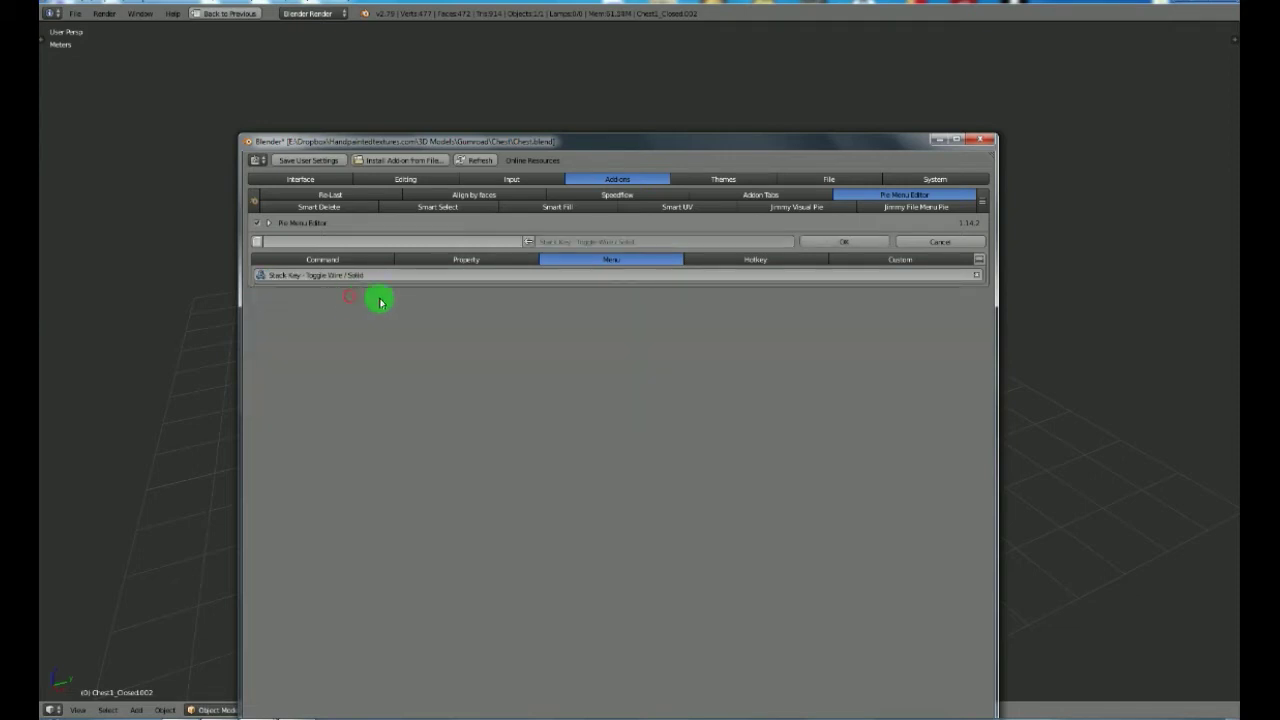
{"action": "left_click", "coordinate": [838, 242]}
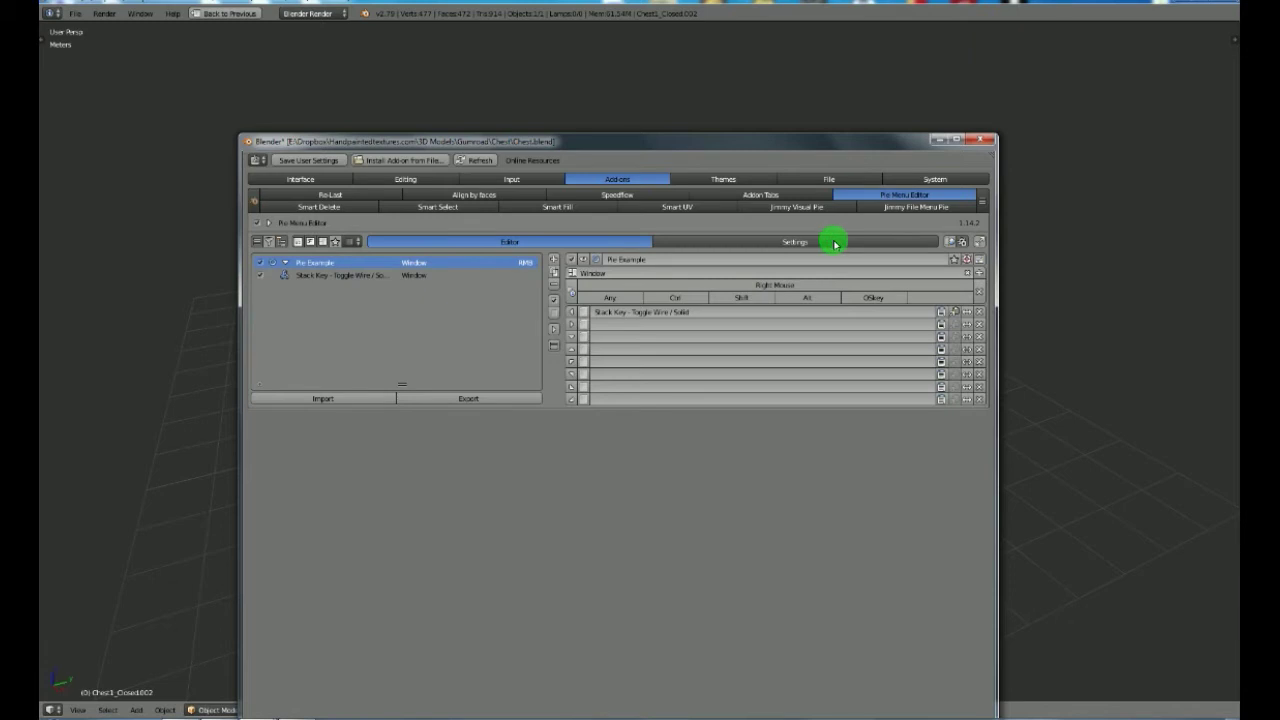
Call up the Pie Example menu in the 3D viewport to check its Stack Key entry.
{"action": "left_click", "coordinate": [173, 407]}
{"action": "right_click", "coordinate": [686, 190]}
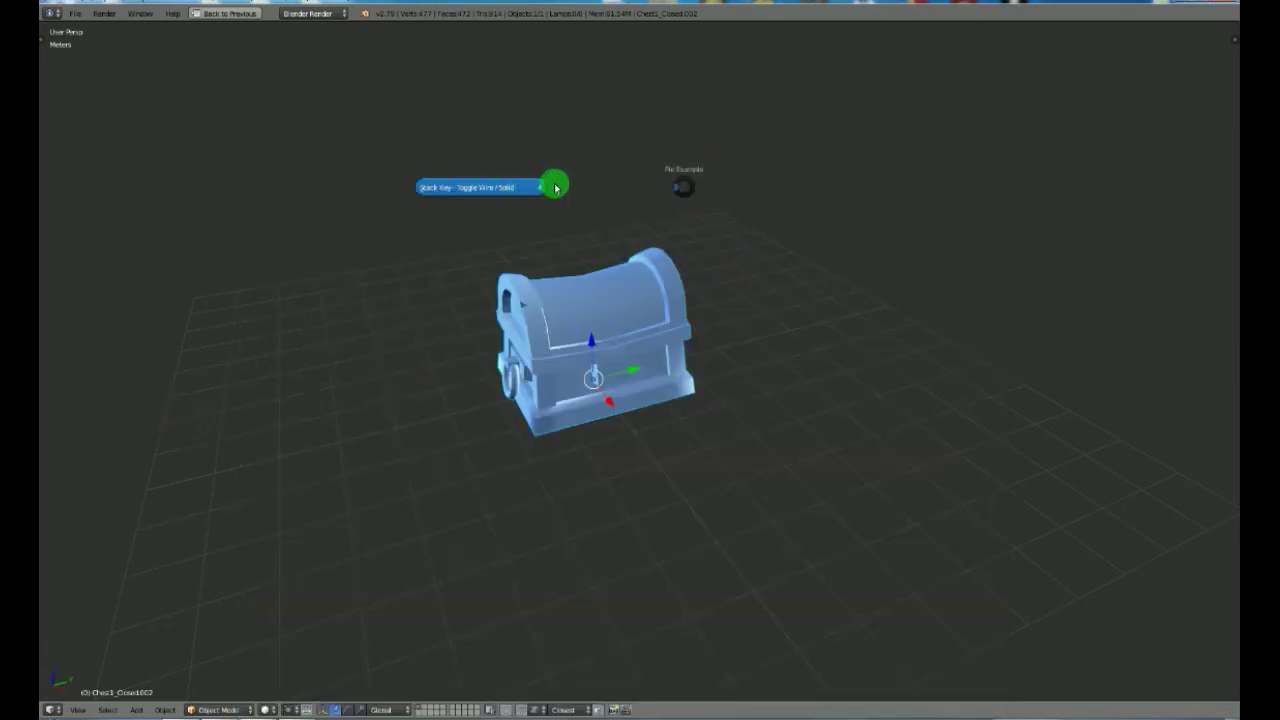
{"action": "right_click", "coordinate": [605, 211]}
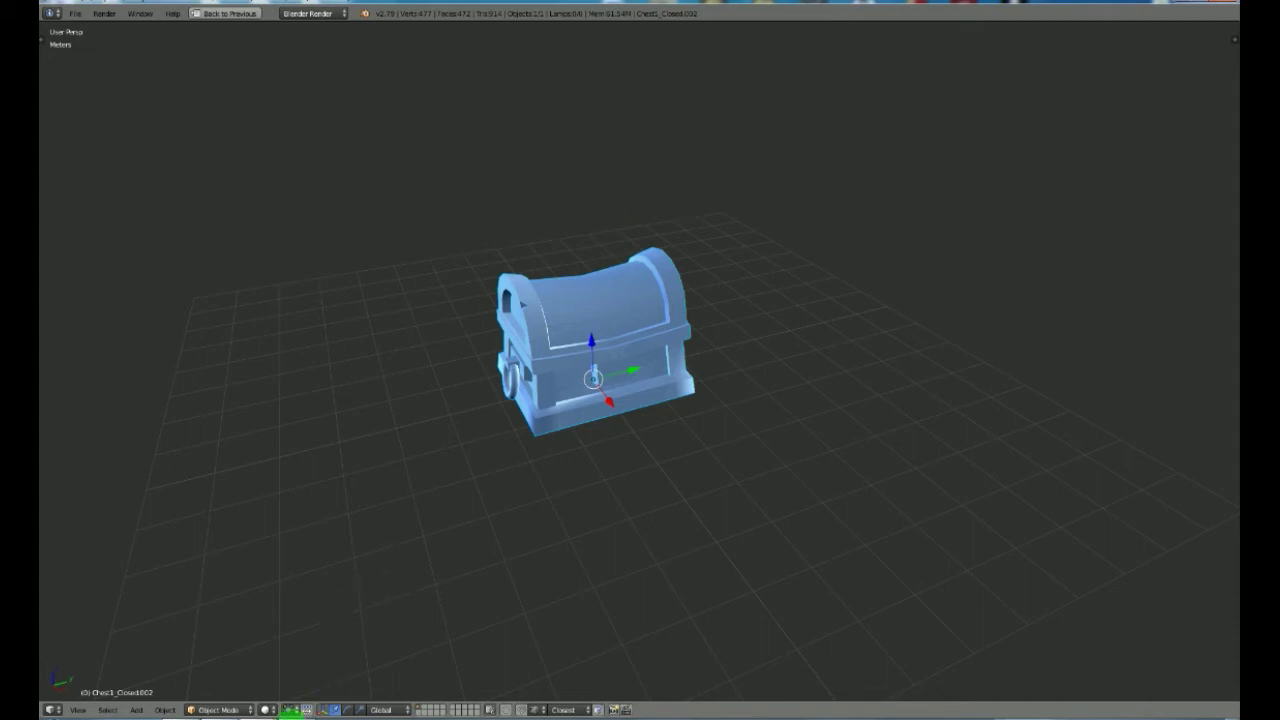
Add a second command, Command 2, to Stack Key - Toggle Wire / Solid in the Pie Menu Editor.
{"action": "mouse_move", "coordinate": [271, 706]}
{"action": "left_click", "coordinate": [314, 669]}
{"action": "left_click", "coordinate": [377, 278]}
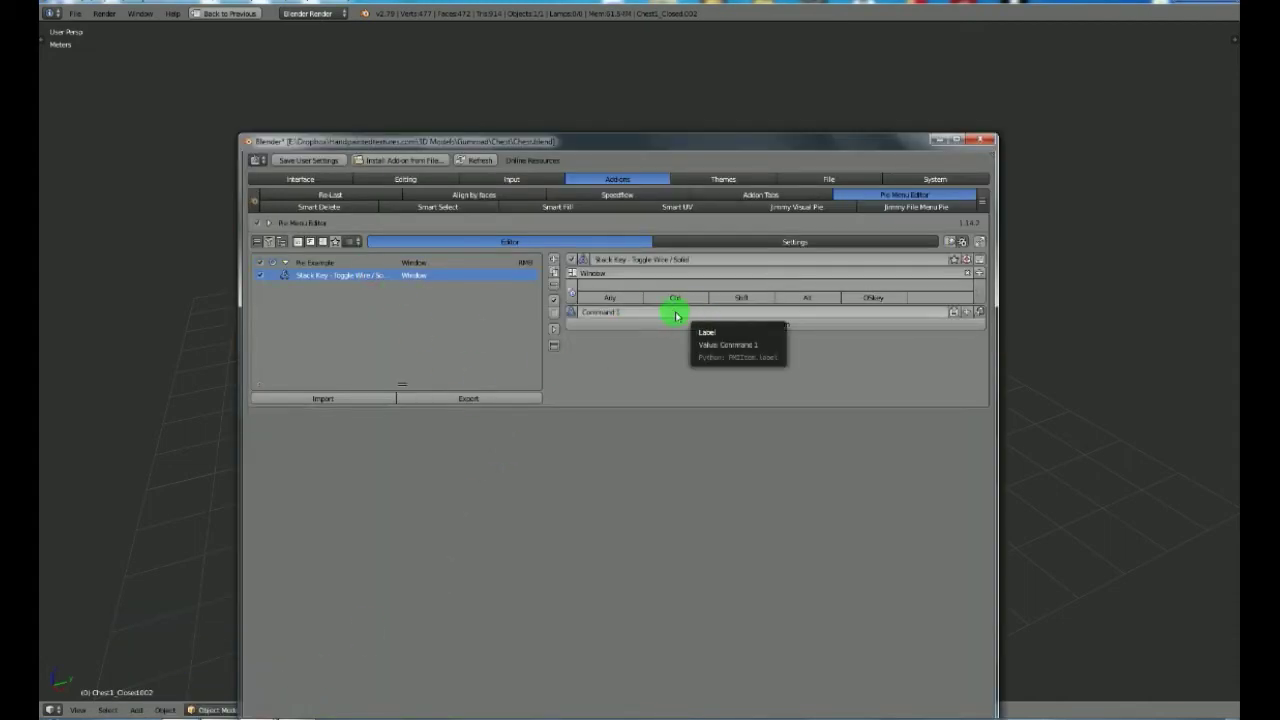
{"action": "left_click", "coordinate": [726, 327]}
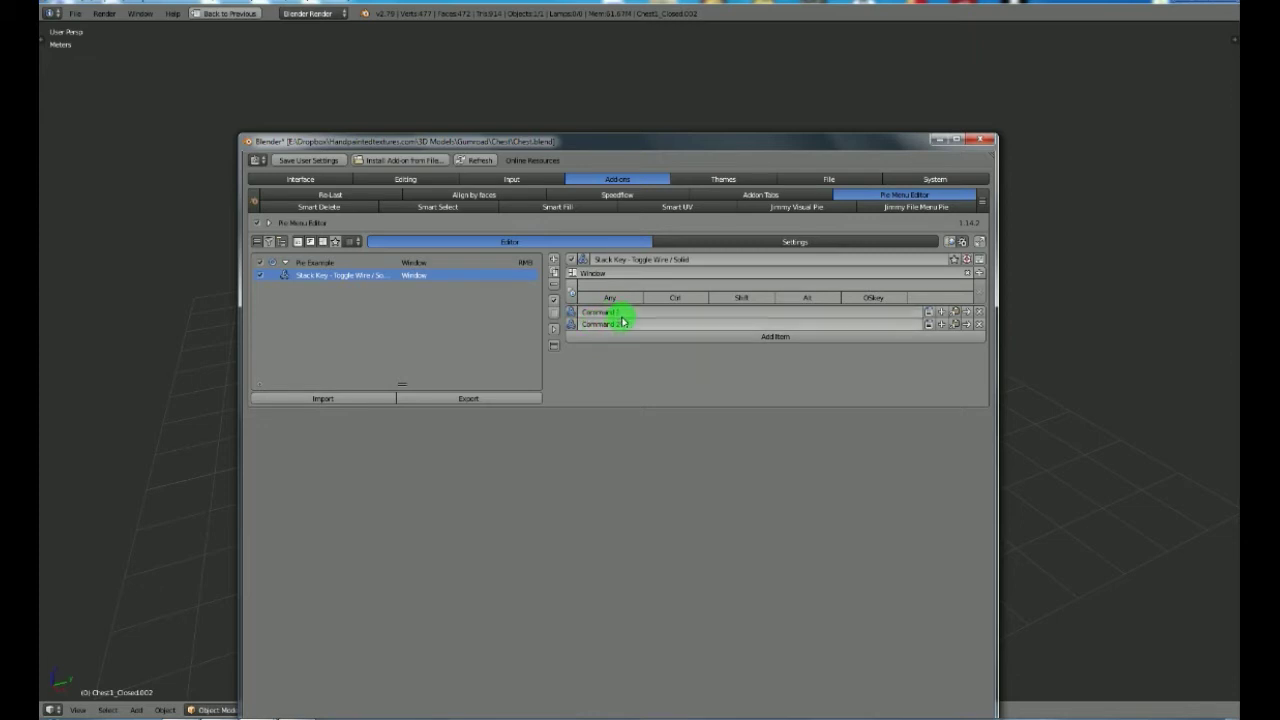
Enlarge the Info area above the 3D viewport and bring its latest log entries into view.
{"action": "left_click", "coordinate": [453, 52]}
{"action": "left_click_drag", "start_coordinate": [471, 19], "coordinate": [474, 146]}
{"action": "scroll", "coordinate": [478, 130], "scroll_direction": "down", "scroll_amount": 10}
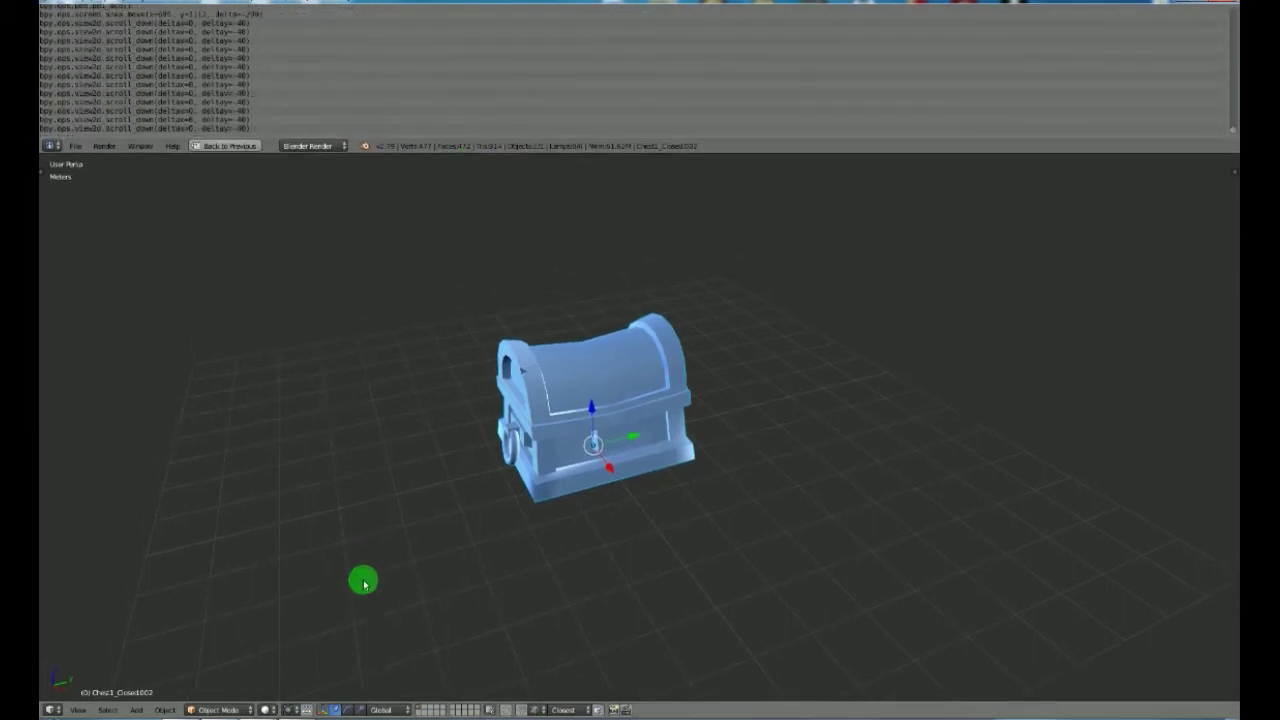
Set the viewport shading to Wireframe and select its logged viewport_shade command in the Info area.
{"action": "left_click", "coordinate": [266, 709]}
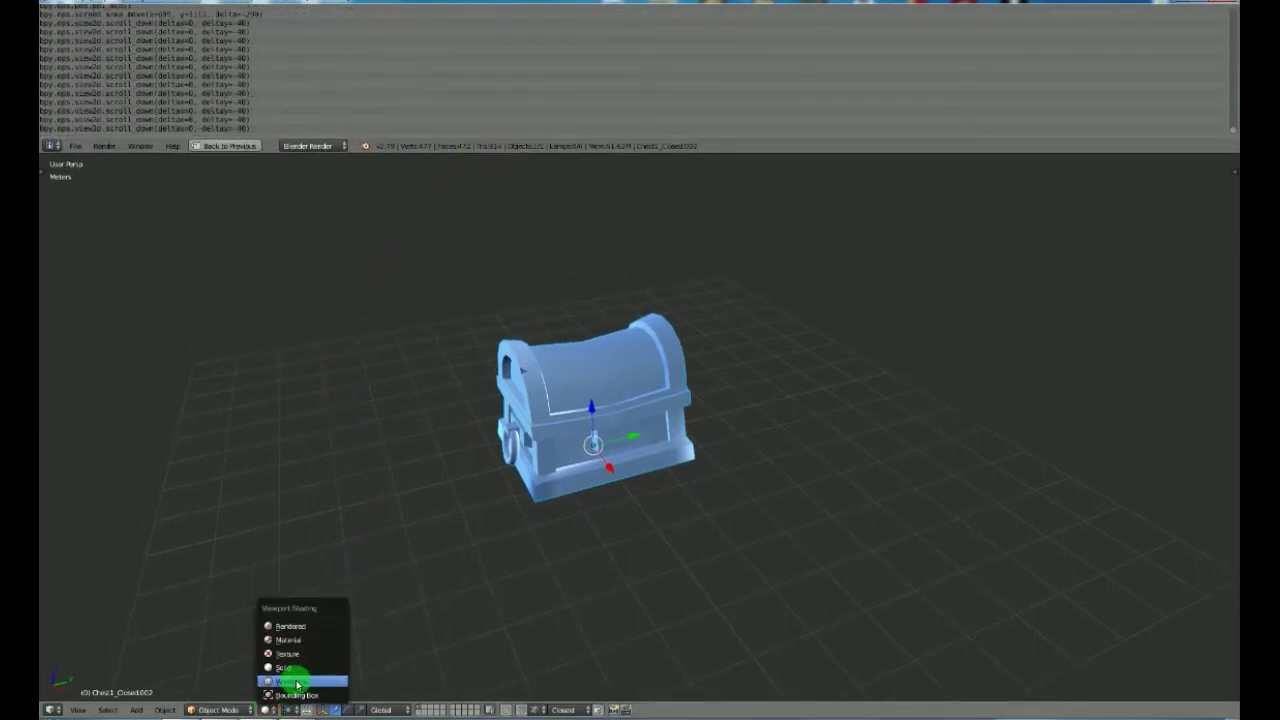
{"action": "left_click", "coordinate": [292, 681]}
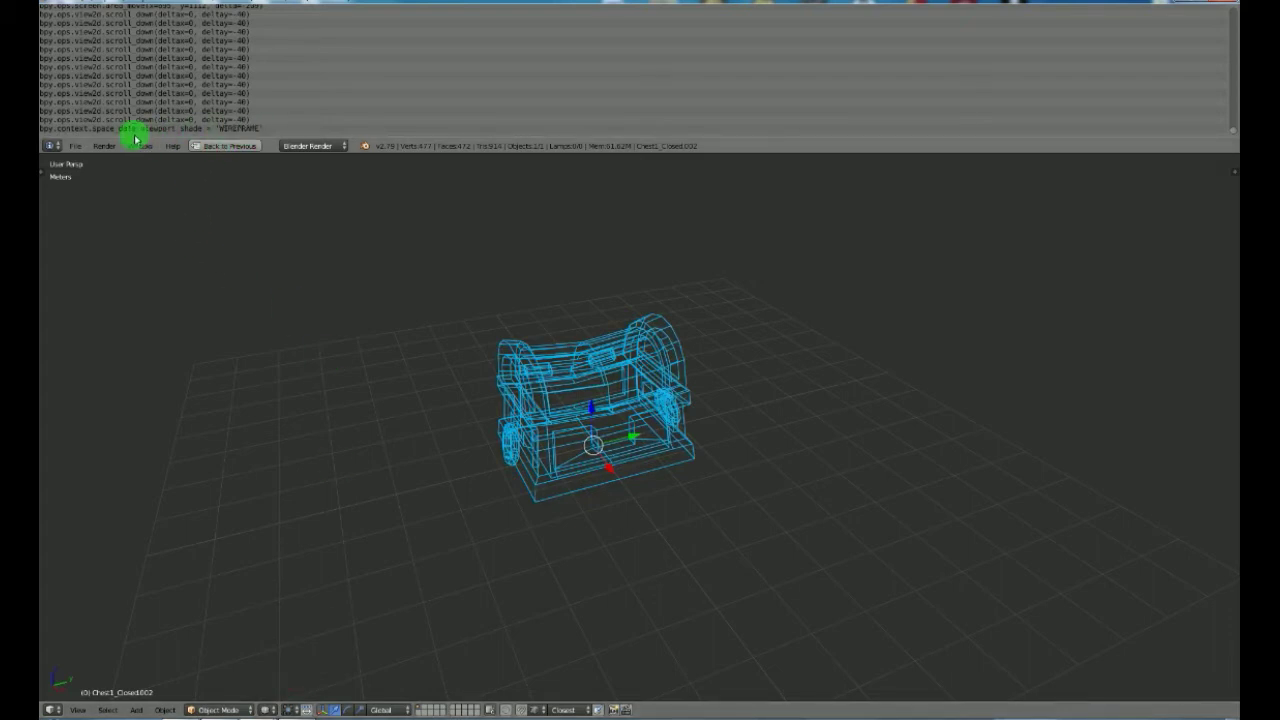
{"action": "right_click", "coordinate": [223, 125]}
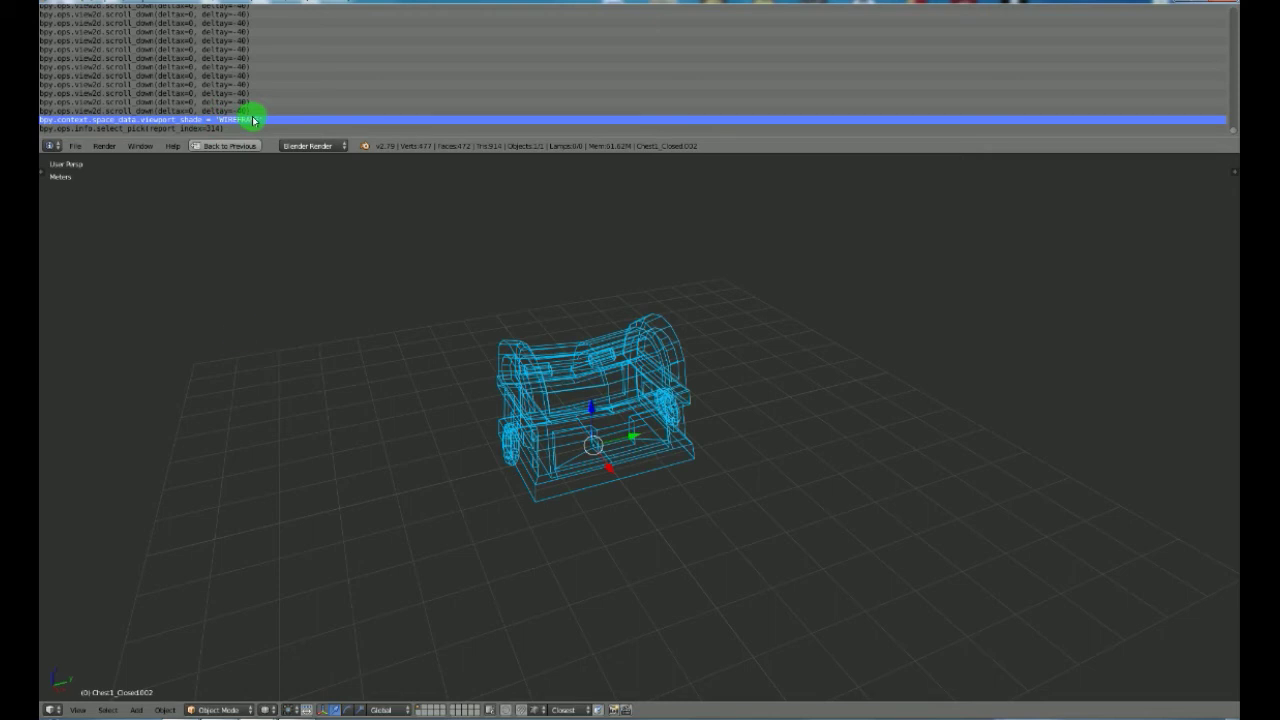
{"action": "mouse_move", "coordinate": [285, 714]}
{"action": "left_click", "coordinate": [320, 673]}
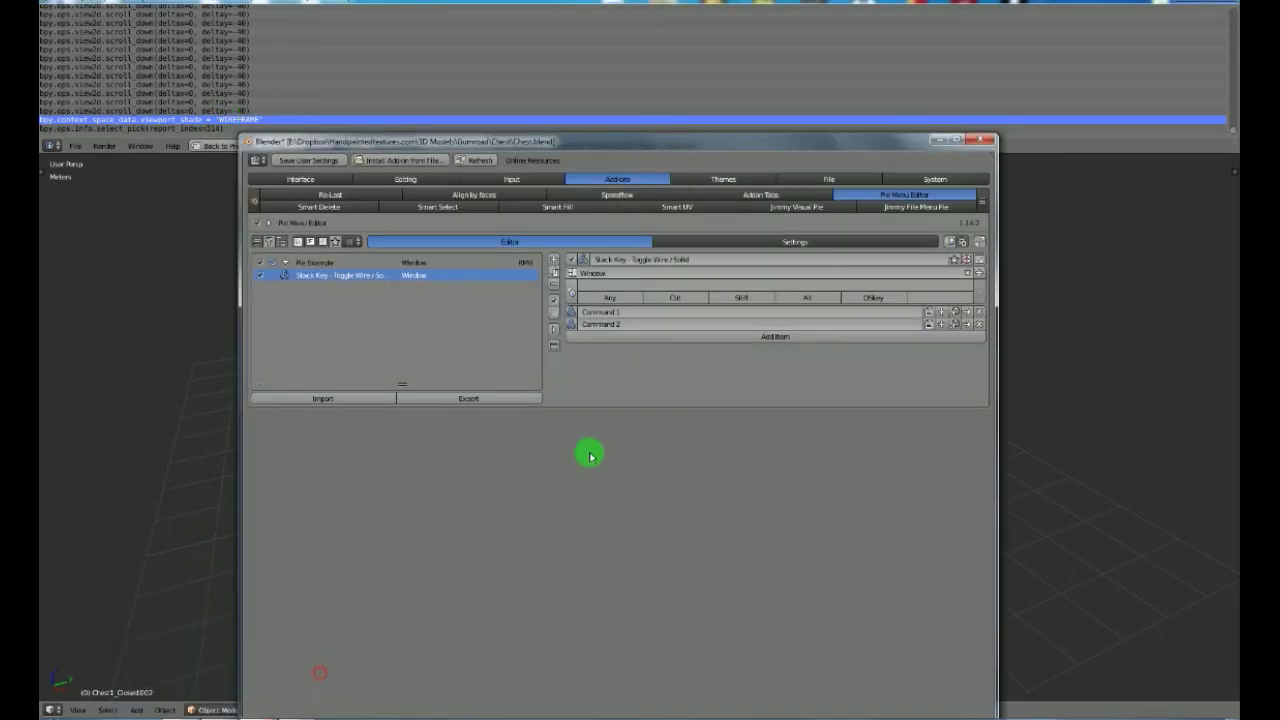
{"action": "left_click", "coordinate": [965, 243]}
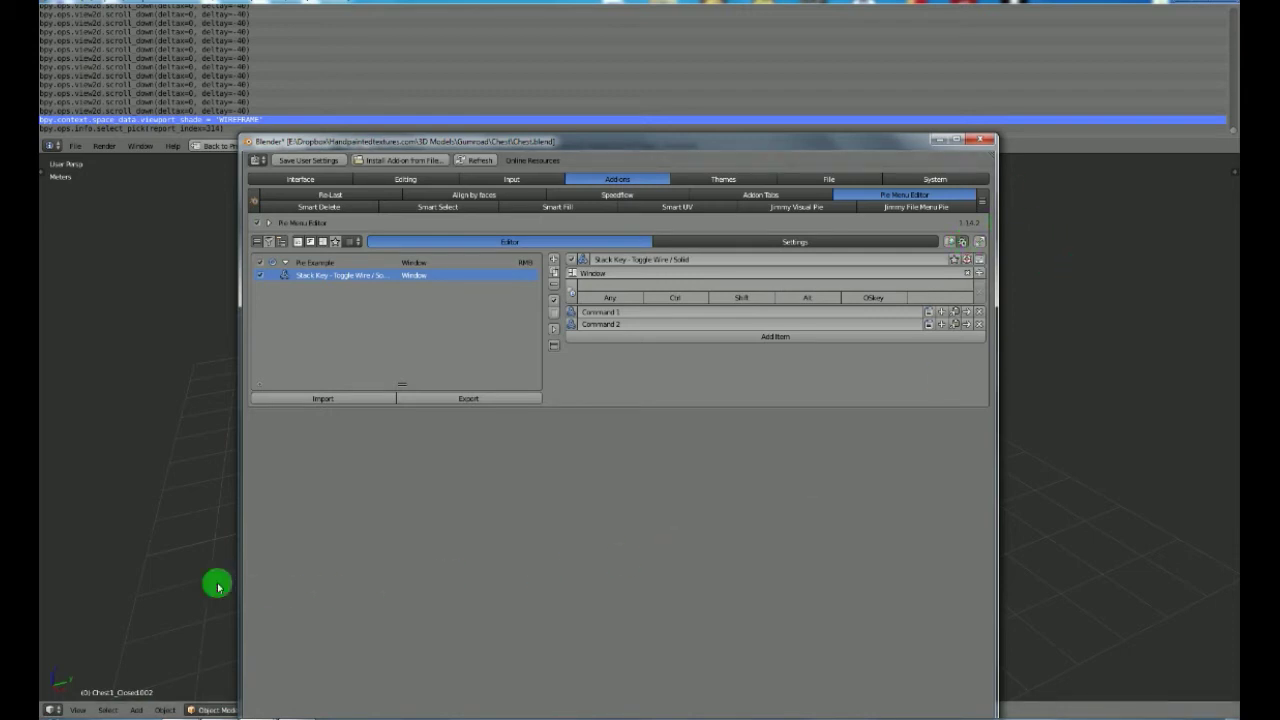
{"action": "left_click", "coordinate": [160, 440]}
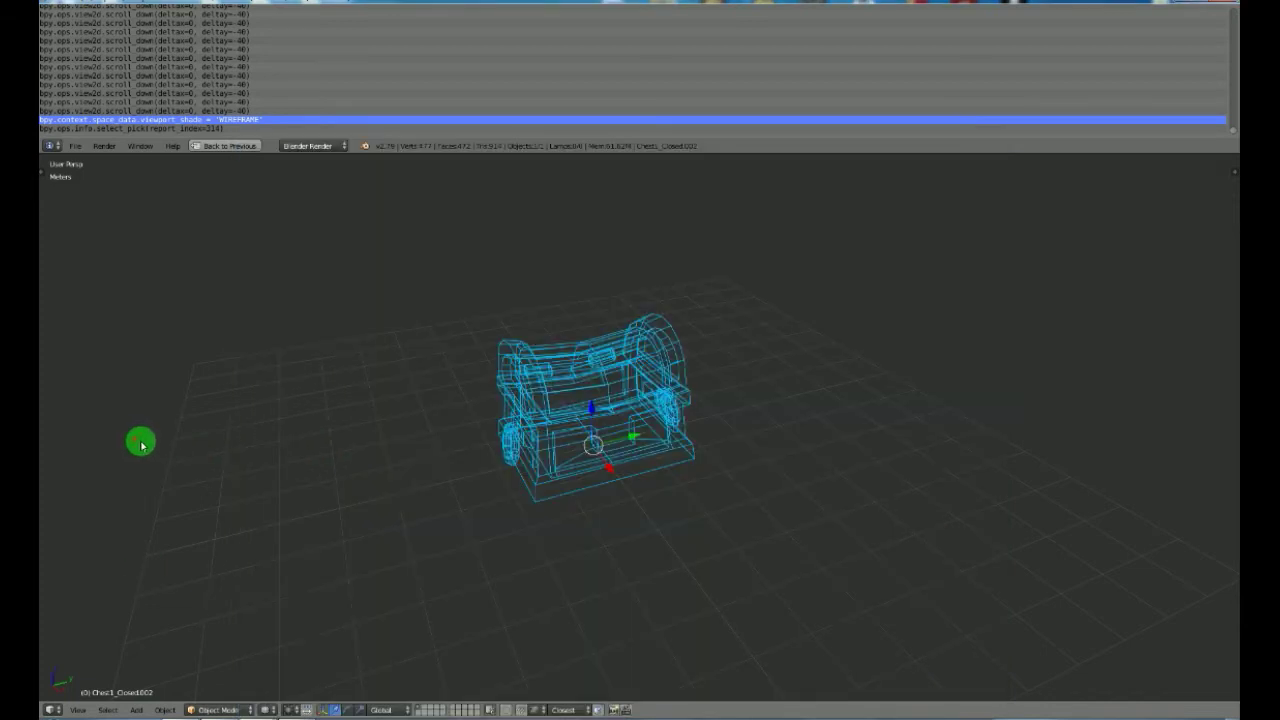
Switch the viewport shading to Solid and back to Wireframe, making Wireframe the most recent action.
{"action": "left_click", "coordinate": [272, 708]}
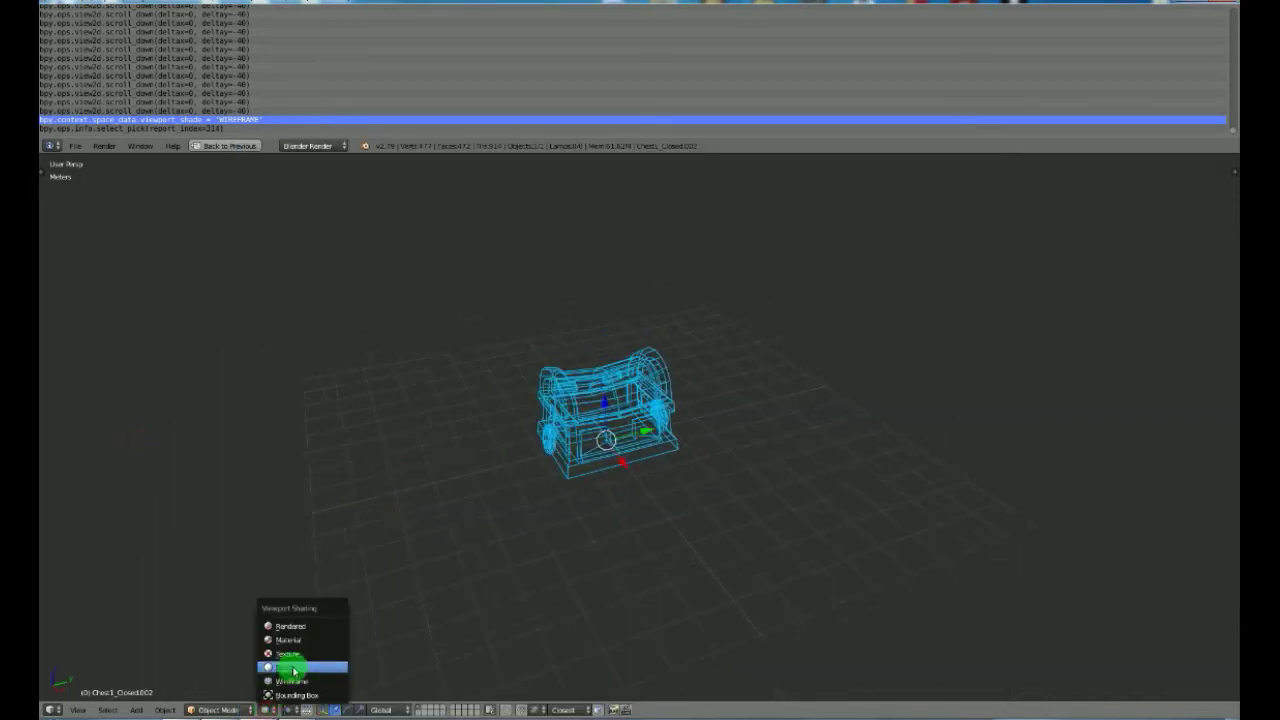
{"action": "left_click", "coordinate": [286, 667]}
{"action": "left_click", "coordinate": [271, 708]}
{"action": "left_click", "coordinate": [286, 681]}
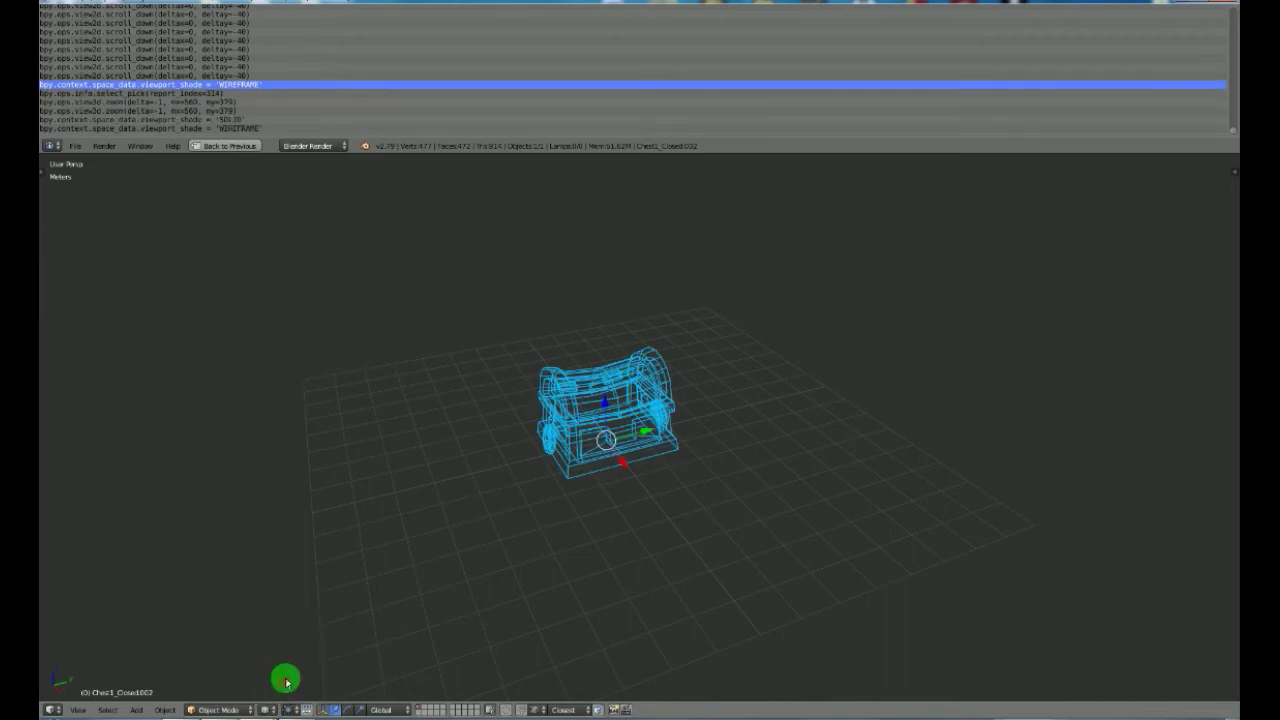
Assign the previous Wireframe shading action to Command 1 of the stack key and check it in the Pie Menu Editor.
{"action": "key", "text": "z"}
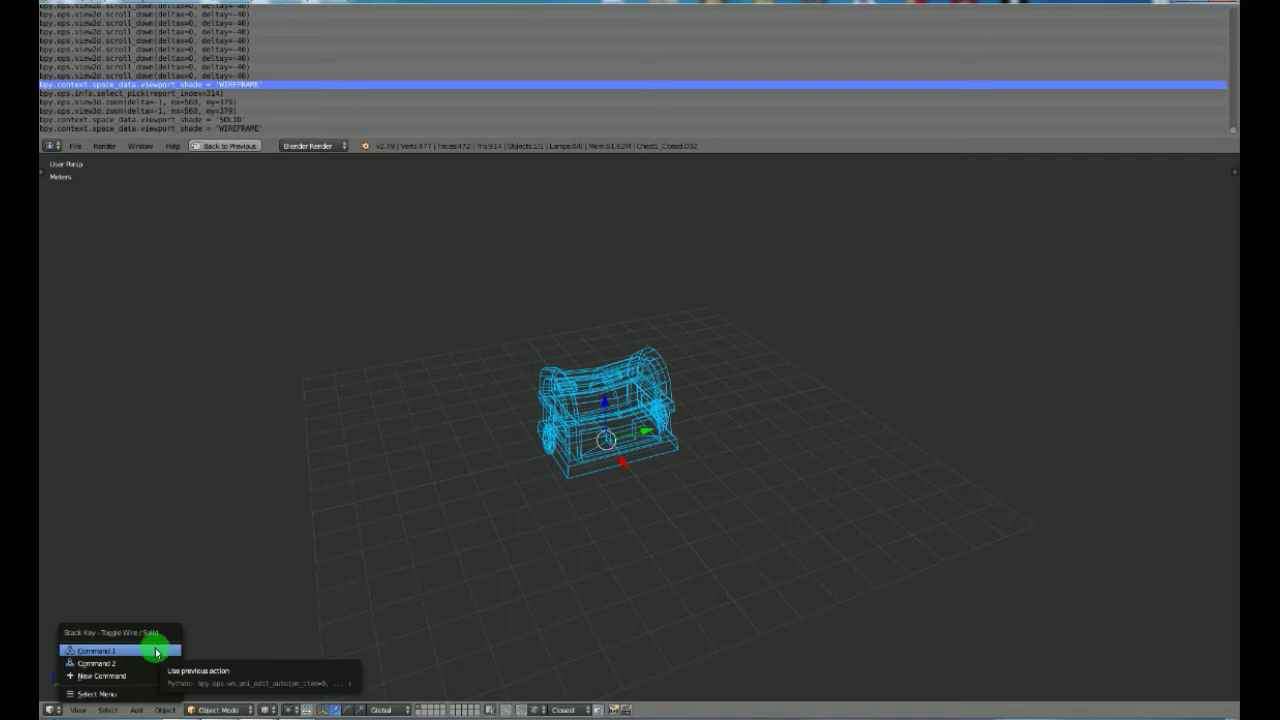
{"action": "left_click", "coordinate": [108, 652]}
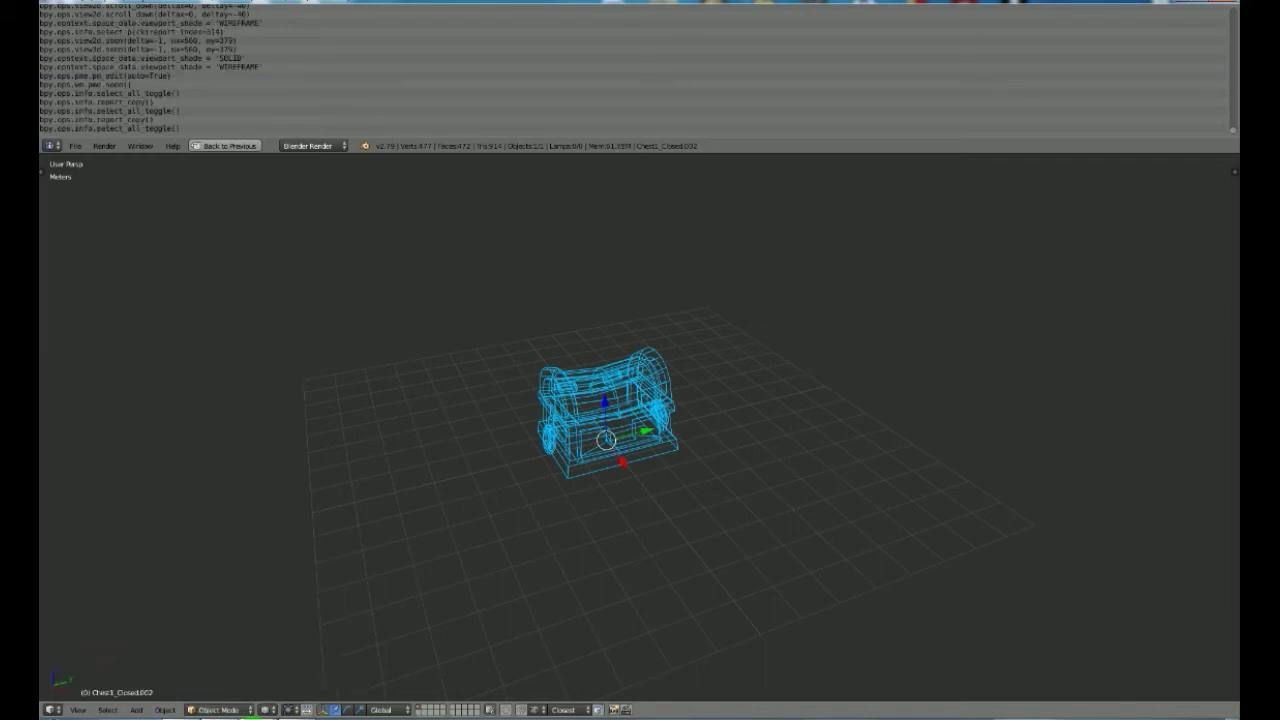
{"action": "left_click", "coordinate": [306, 686]}
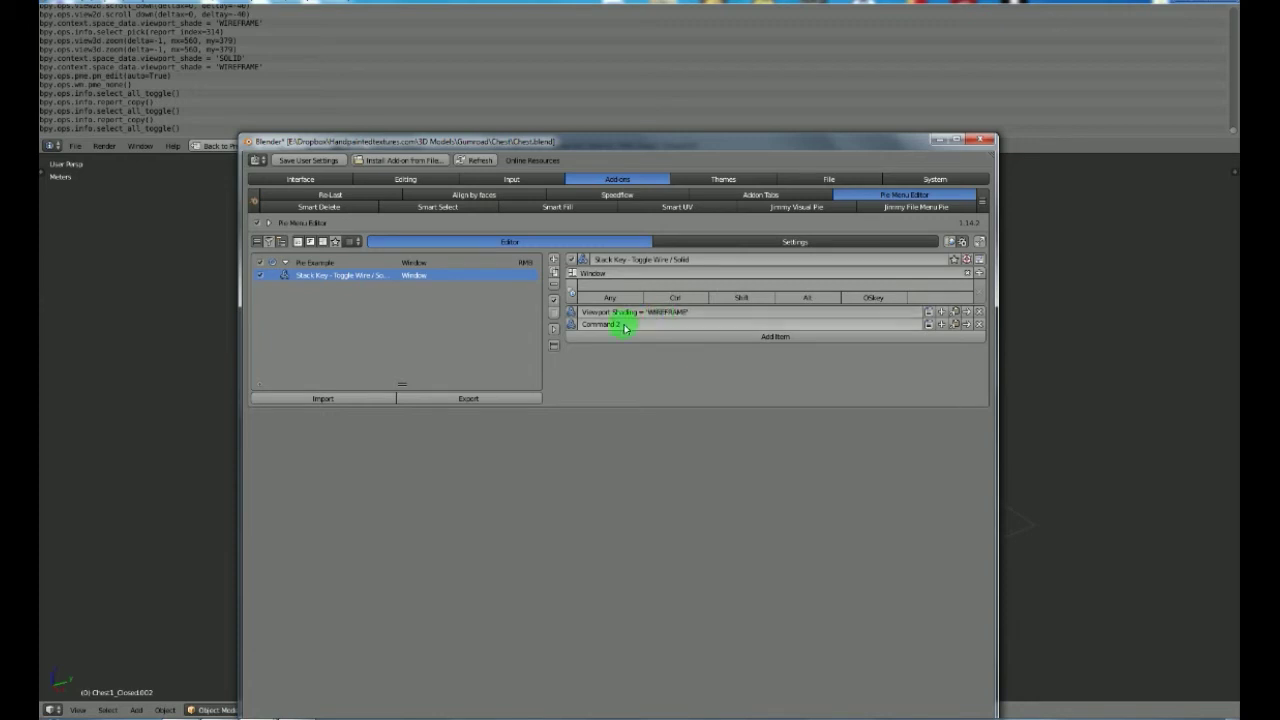
Set the viewport shading to Solid and assign this previous action to Command 2 of the Toggle Wire / Solid stack key.
{"action": "left_click", "coordinate": [158, 558]}
{"action": "left_click", "coordinate": [271, 712]}
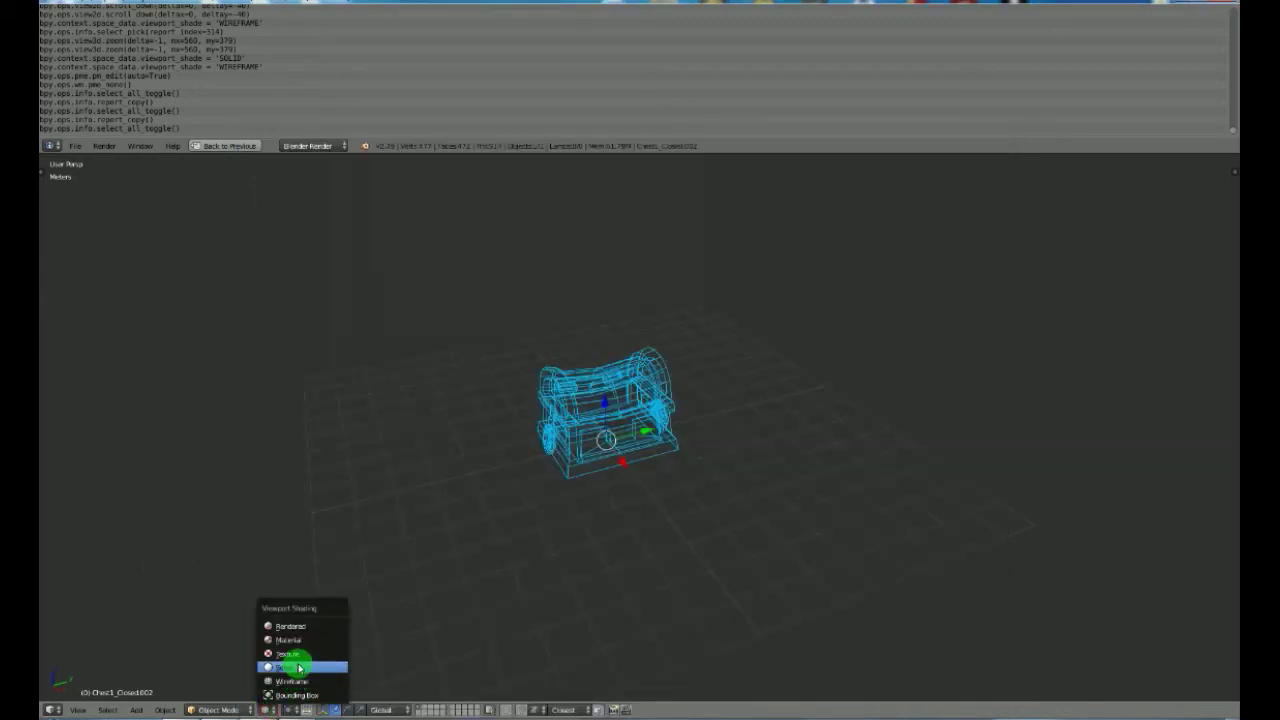
{"action": "left_click", "coordinate": [298, 670]}
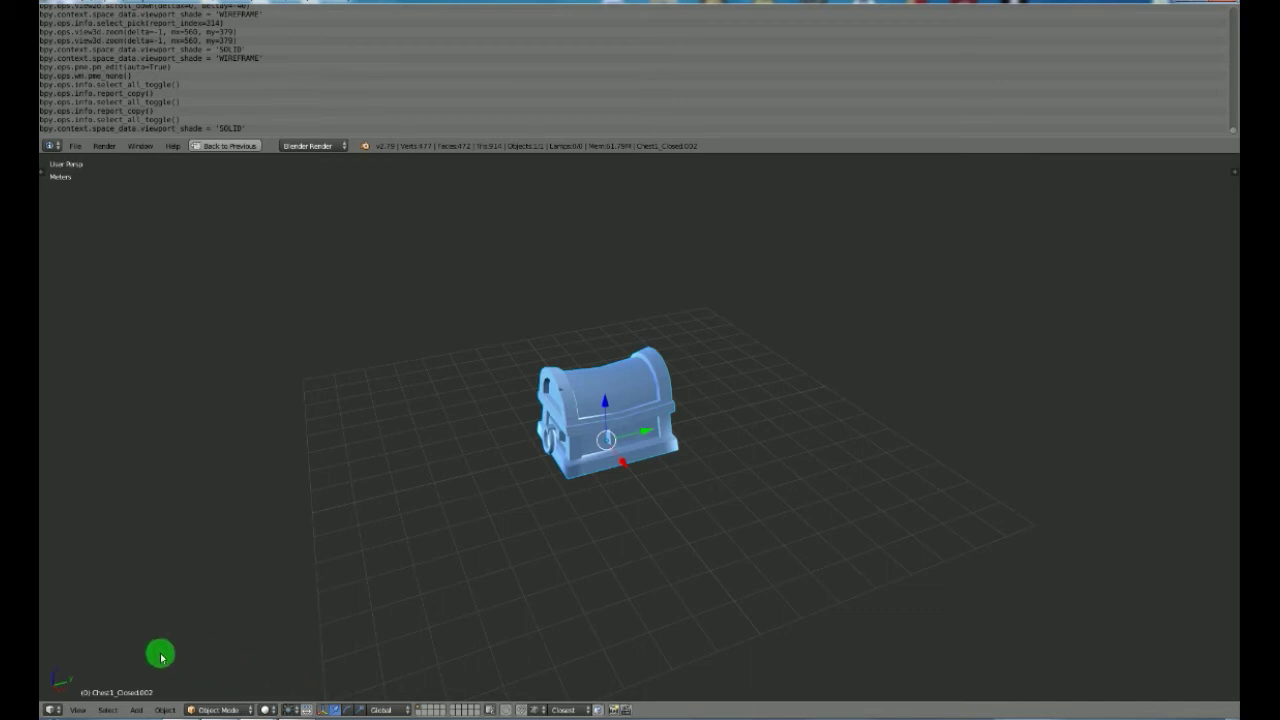
{"action": "key", "text": "ctrl+shift+grave"}
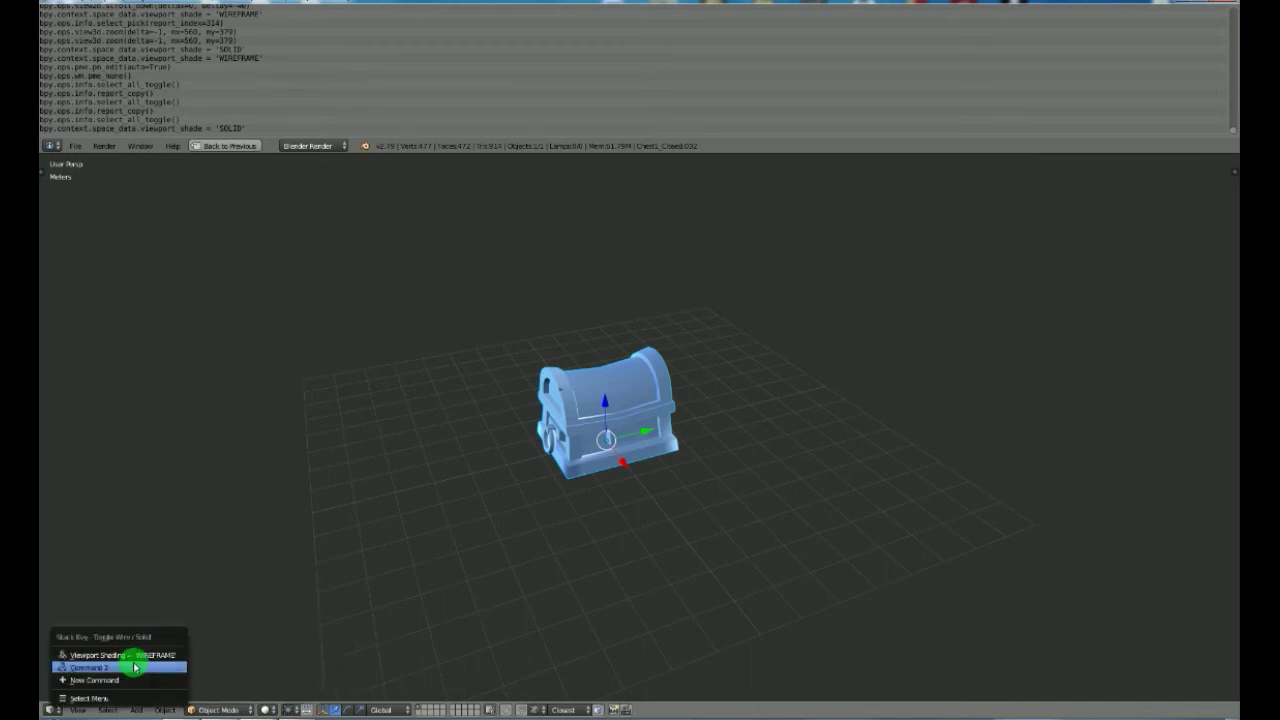
{"action": "left_click", "coordinate": [119, 669]}
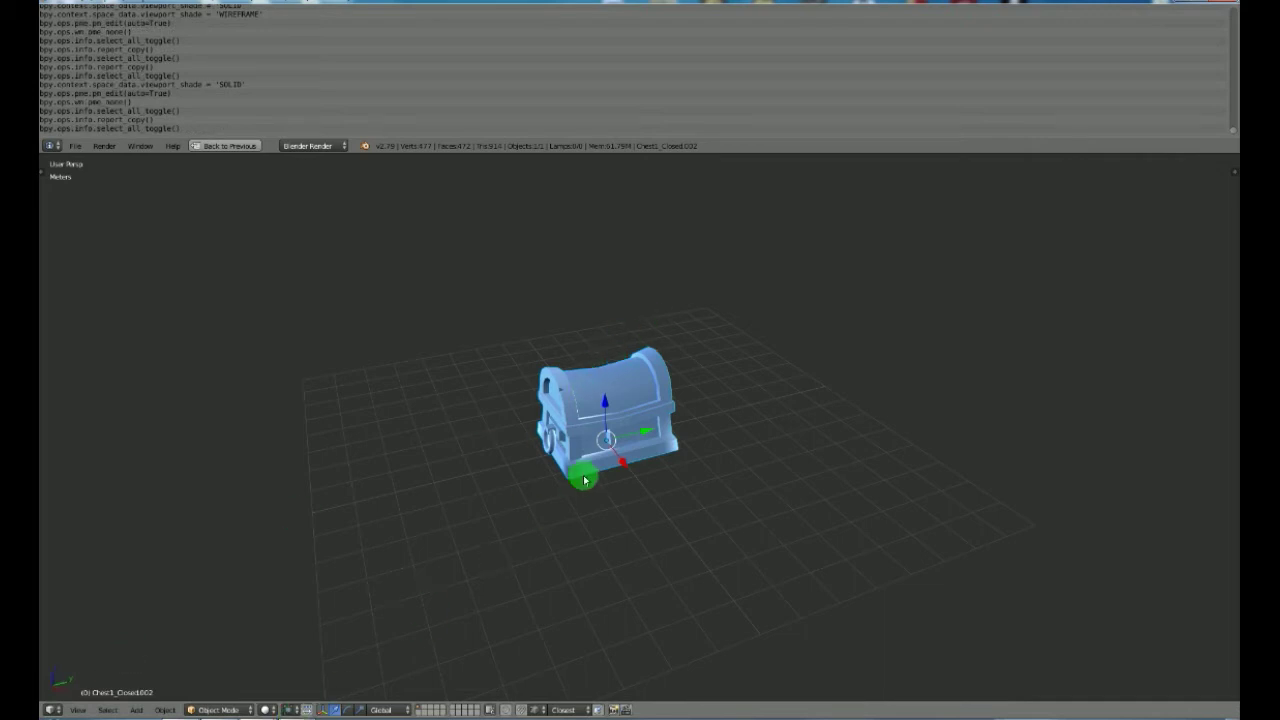
Test the stack key in the 3D viewport by toggling the chest between Wireframe and Solid shading several times.
{"action": "key", "text": "z"}
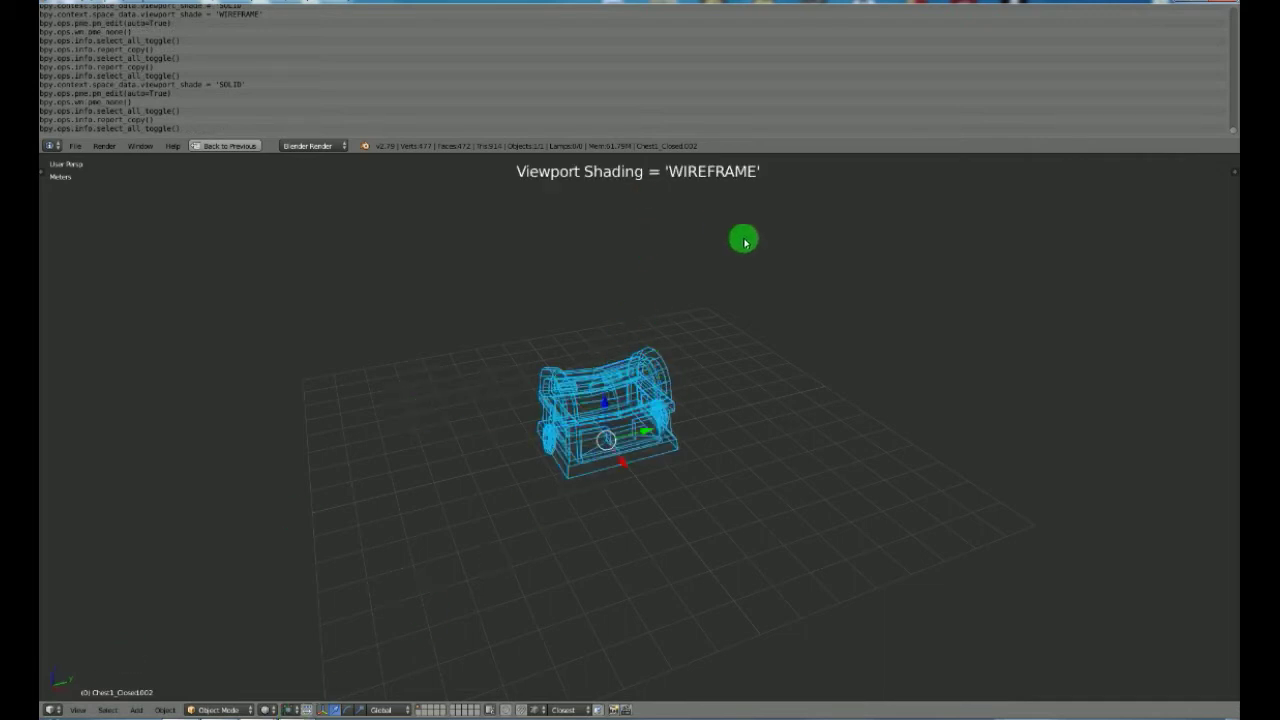
{"action": "key", "text": "z"}
{"action": "key", "text": "z"}
{"action": "key", "text": "z"}
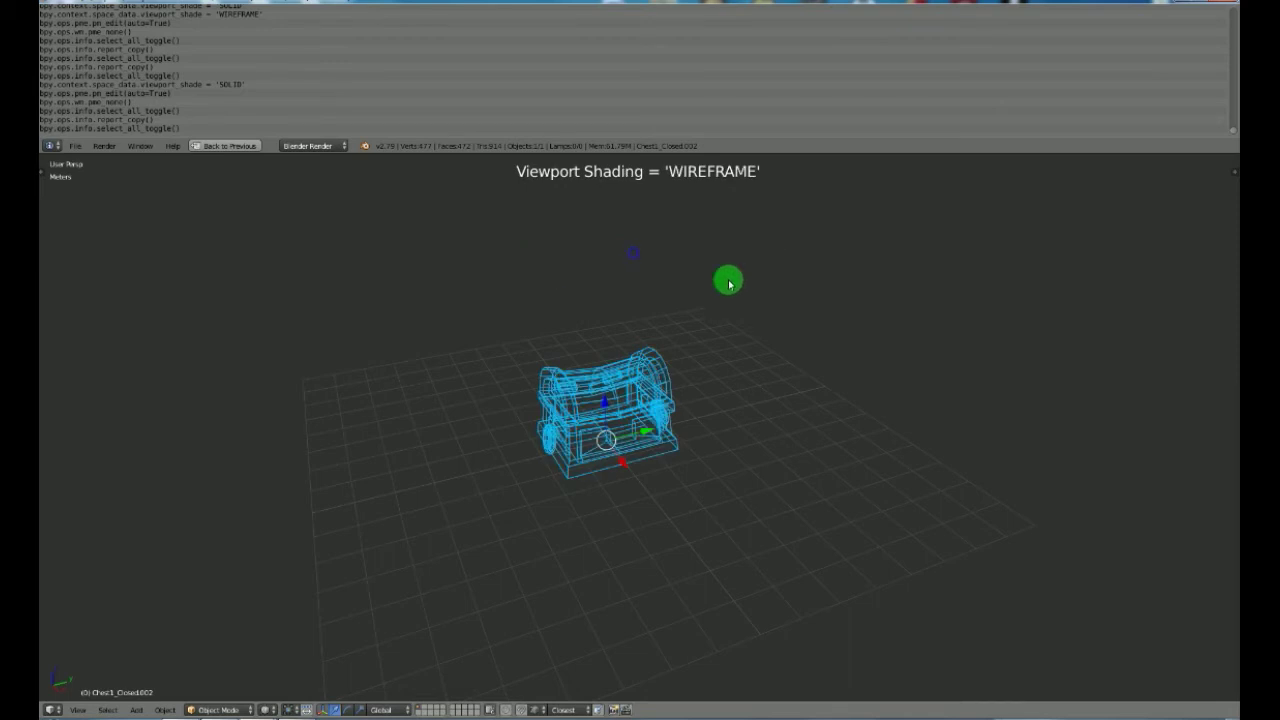
{"action": "key", "text": "z"}
{"action": "key", "text": "z"}
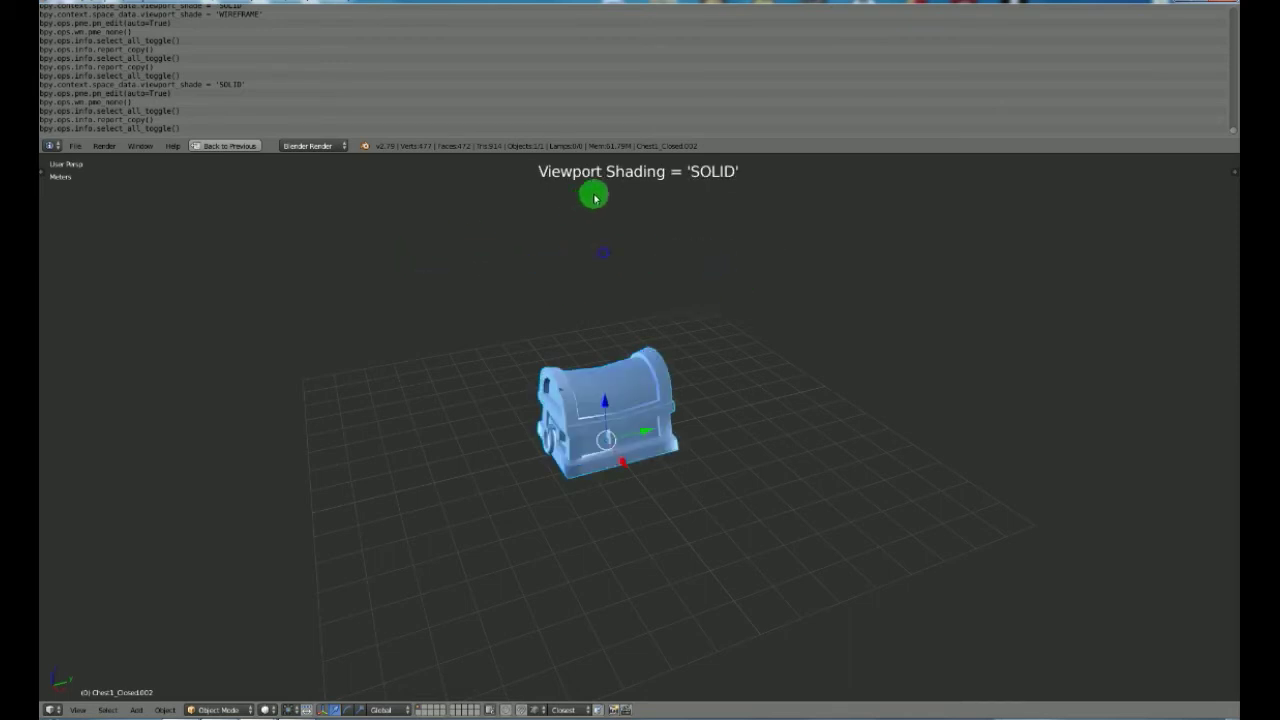
{"action": "key", "text": "z"}
{"action": "key", "text": "z"}
{"action": "key", "text": "z"}
{"action": "left_click", "coordinate": [492, 227]}
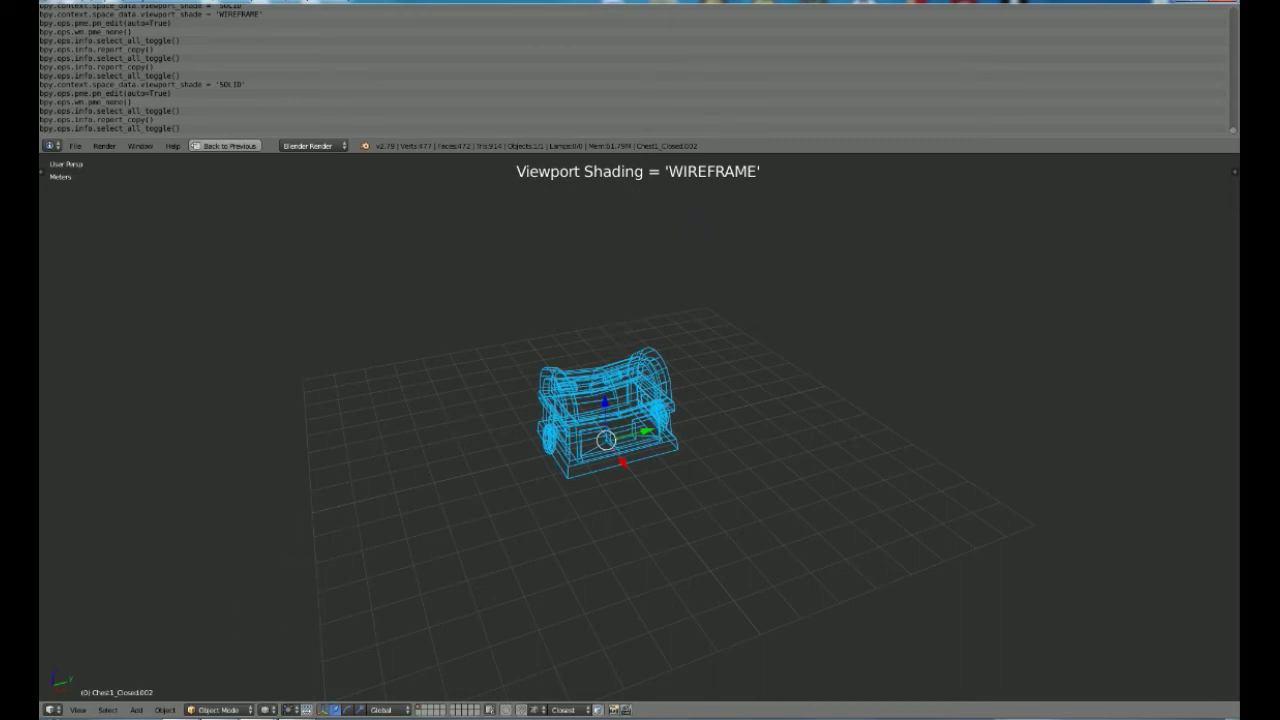
Rename the two commands of the Toggle Wire / Solid stack key as WIREFRAME and SOLID in the Pie Menu Editor.
{"action": "mouse_move", "coordinate": [262, 714]}
{"action": "left_click", "coordinate": [325, 660]}
{"action": "left_click", "coordinate": [716, 313]}
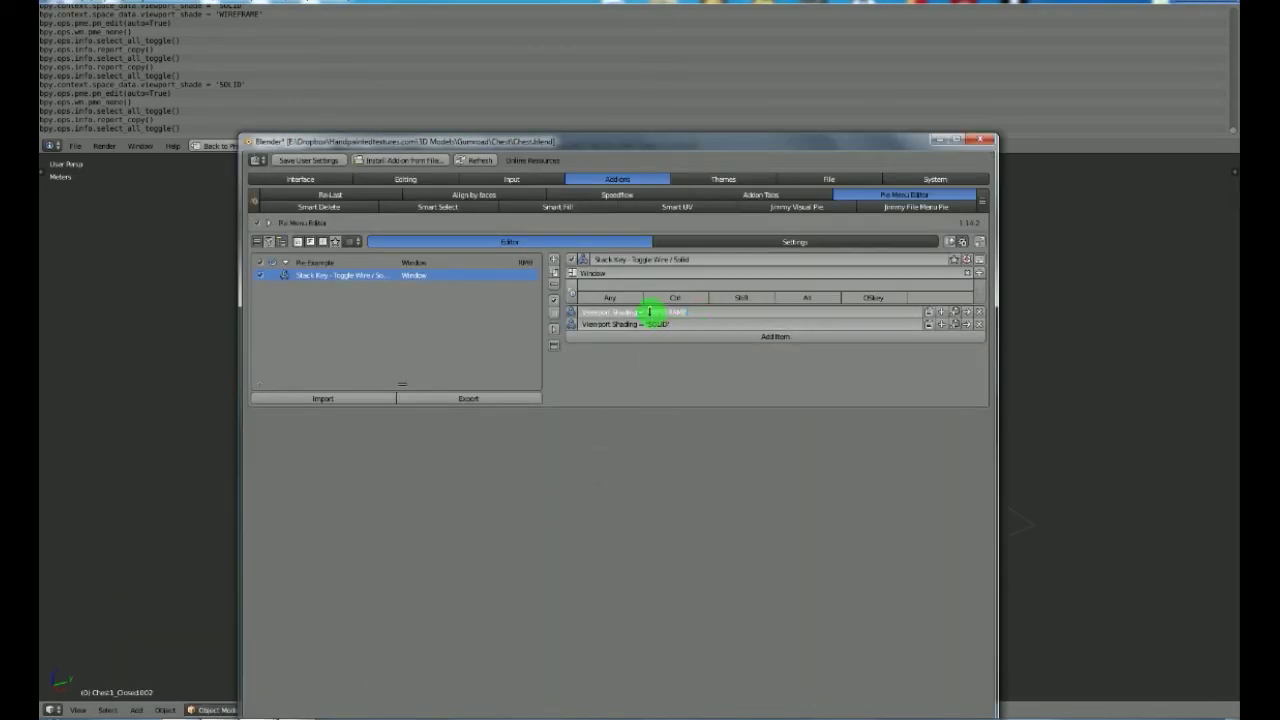
{"action": "type", "text": "WIREFRAME"}
{"action": "key", "text": "Return"}
{"action": "left_click", "coordinate": [650, 324]}
{"action": "type", "text": "SOLID"}
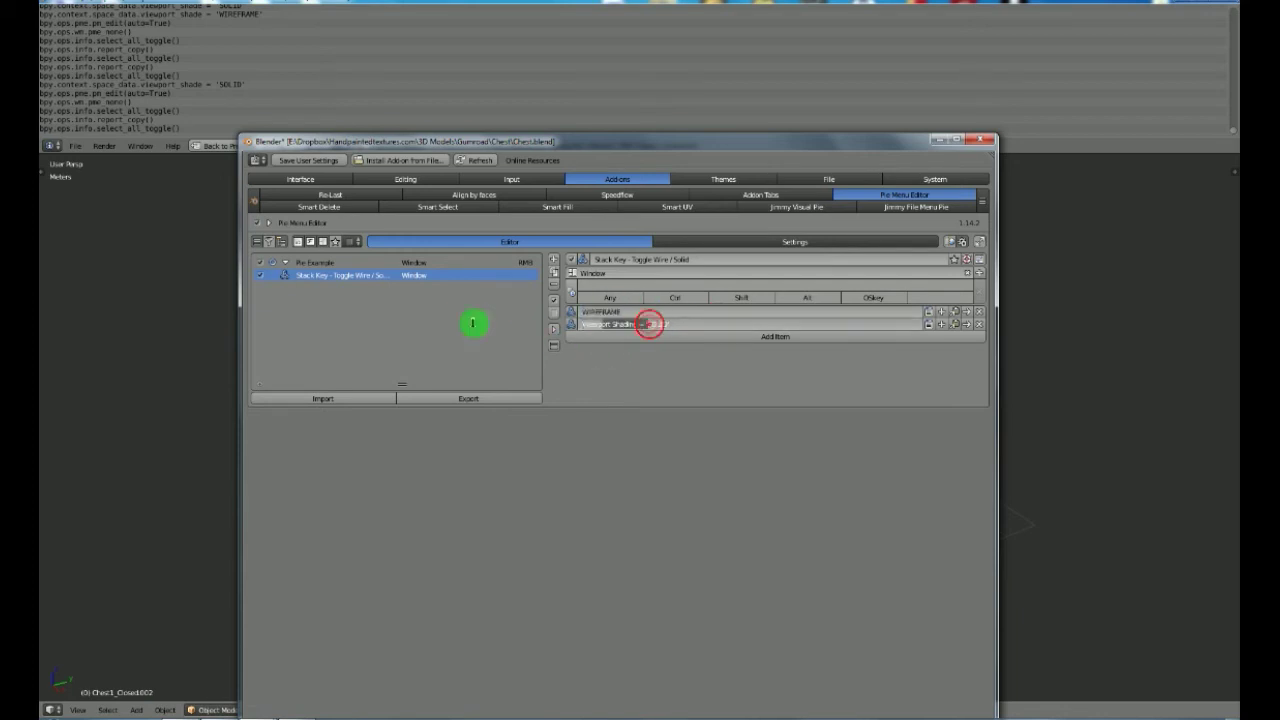
{"action": "key", "text": "Return"}
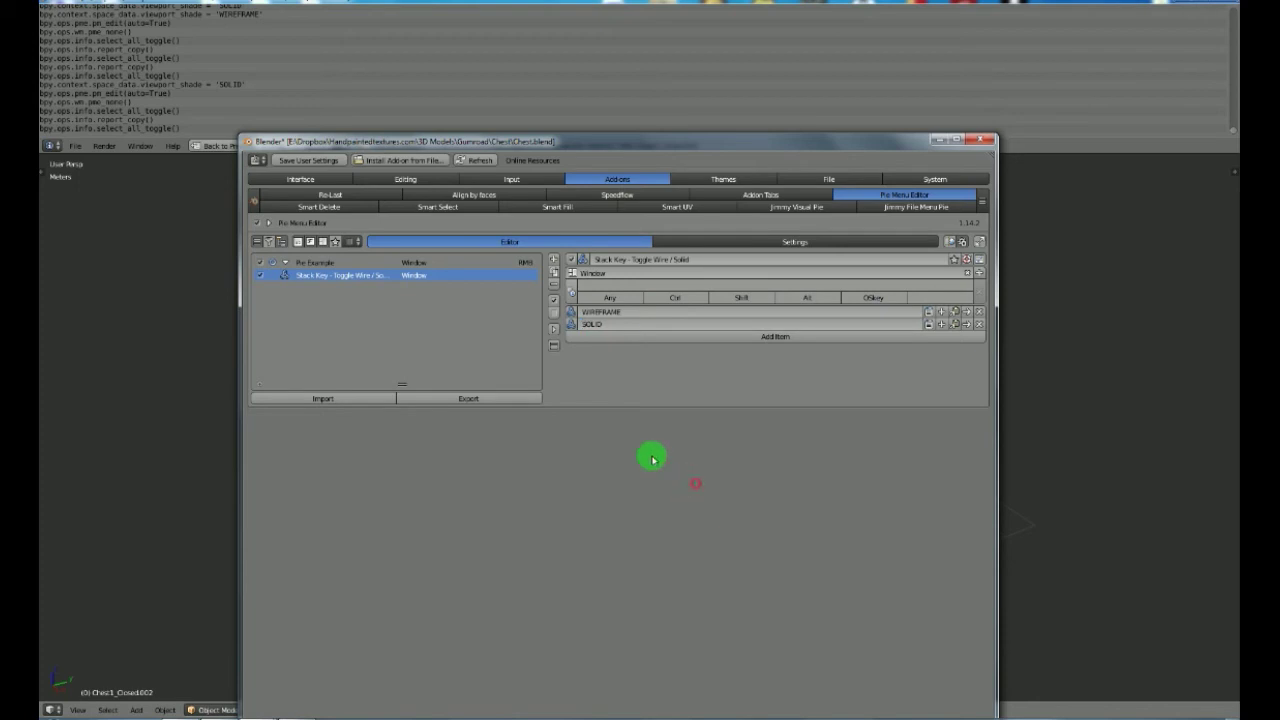
Give the Toggle Wire / Solid slot of Pie Example the wire icon.
{"action": "left_click", "coordinate": [304, 272]}
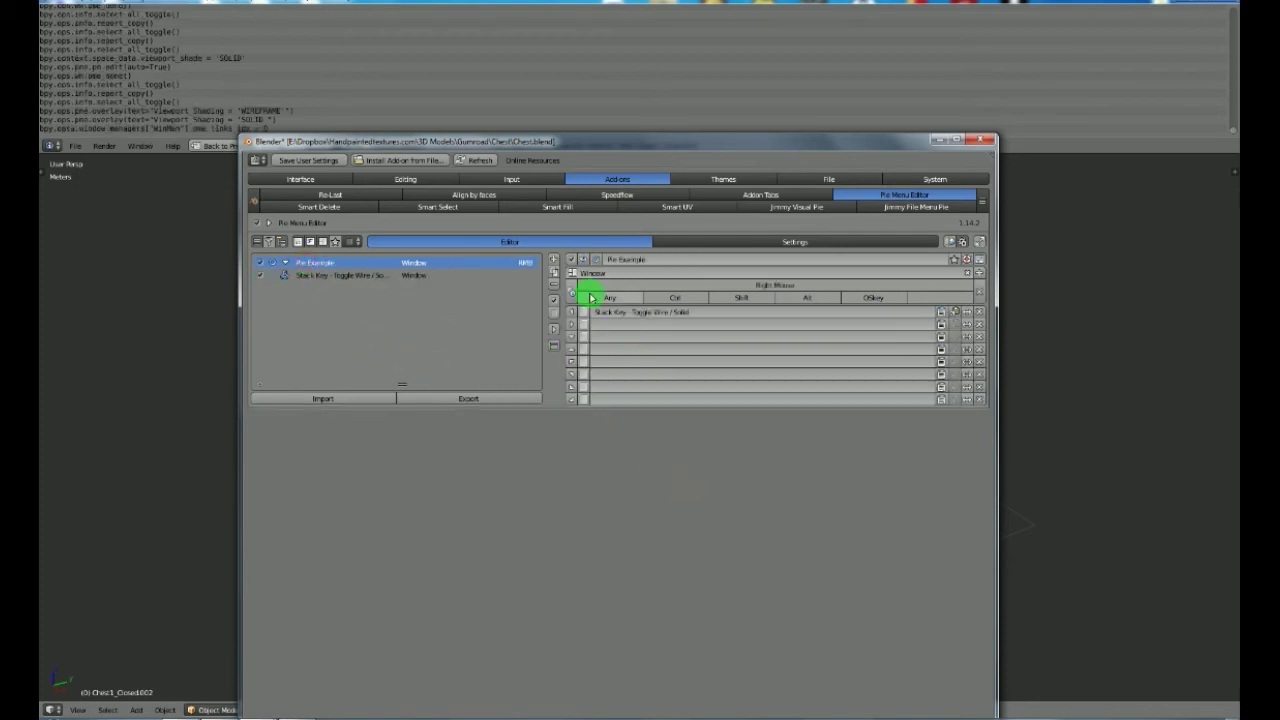
{"action": "left_click", "coordinate": [586, 308]}
{"action": "left_click", "coordinate": [625, 436]}
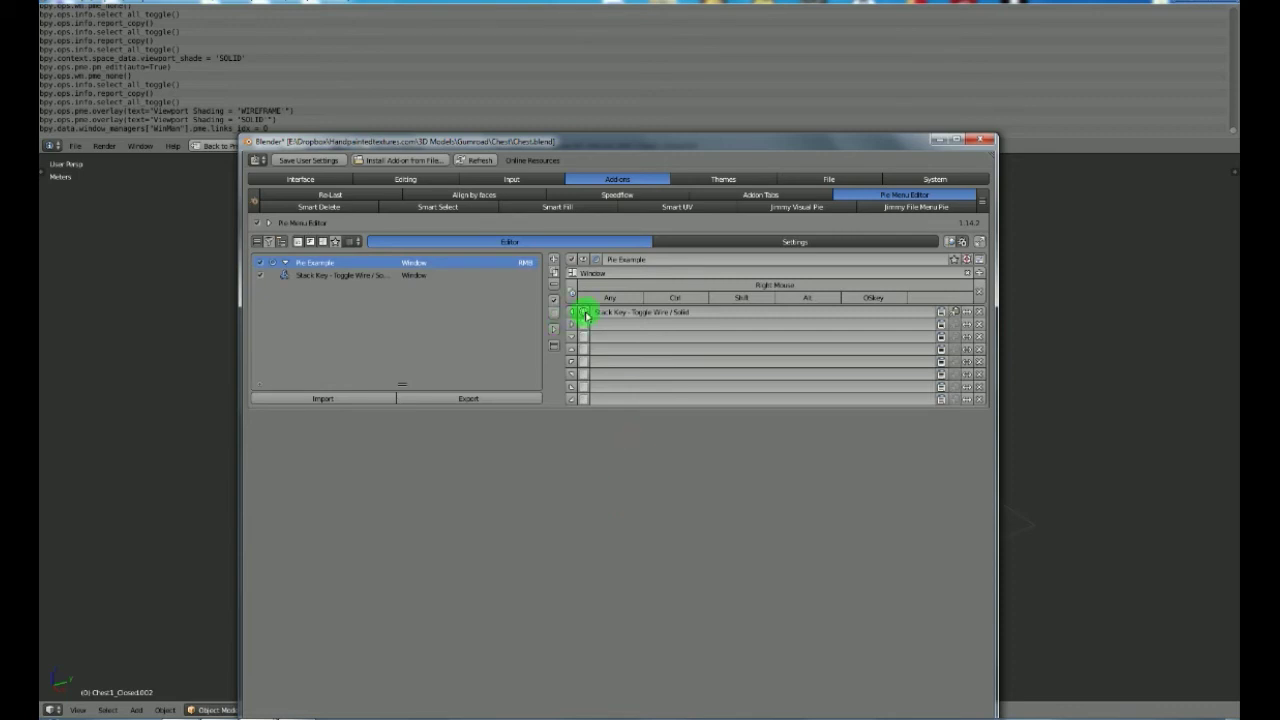
Test the pie menu in the 3D viewport by repeatedly toggling the shading, and look over the available viewport shading modes.
{"action": "left_click", "coordinate": [168, 454]}
{"action": "right_click", "coordinate": [650, 334]}
{"action": "right_click_drag", "start_coordinate": [622, 338], "coordinate": [582, 340]}
{"action": "right_click_drag", "start_coordinate": [639, 327], "coordinate": [442, 334]}
{"action": "right_click_drag", "start_coordinate": [556, 324], "coordinate": [482, 312]}
{"action": "right_click_drag", "start_coordinate": [638, 228], "coordinate": [592, 294]}
{"action": "right_click_drag", "start_coordinate": [483, 294], "coordinate": [310, 295]}
{"action": "right_click", "coordinate": [618, 311]}
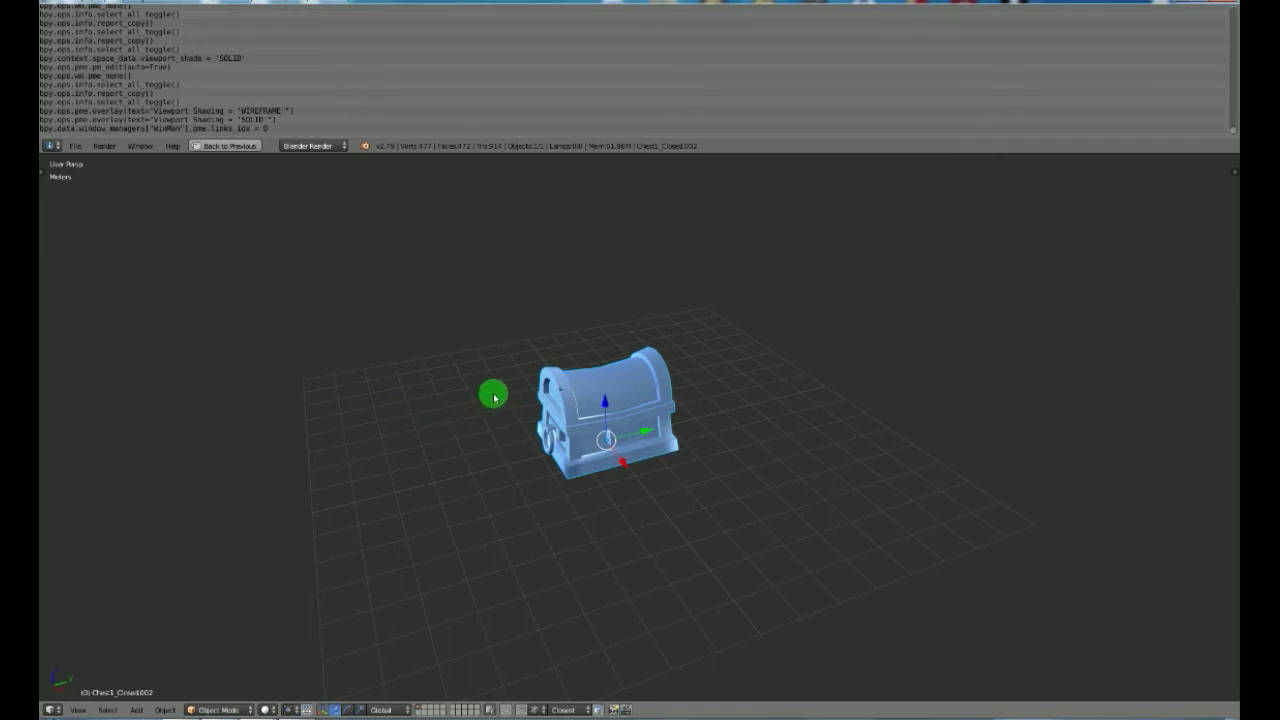
{"action": "left_click", "coordinate": [266, 710]}
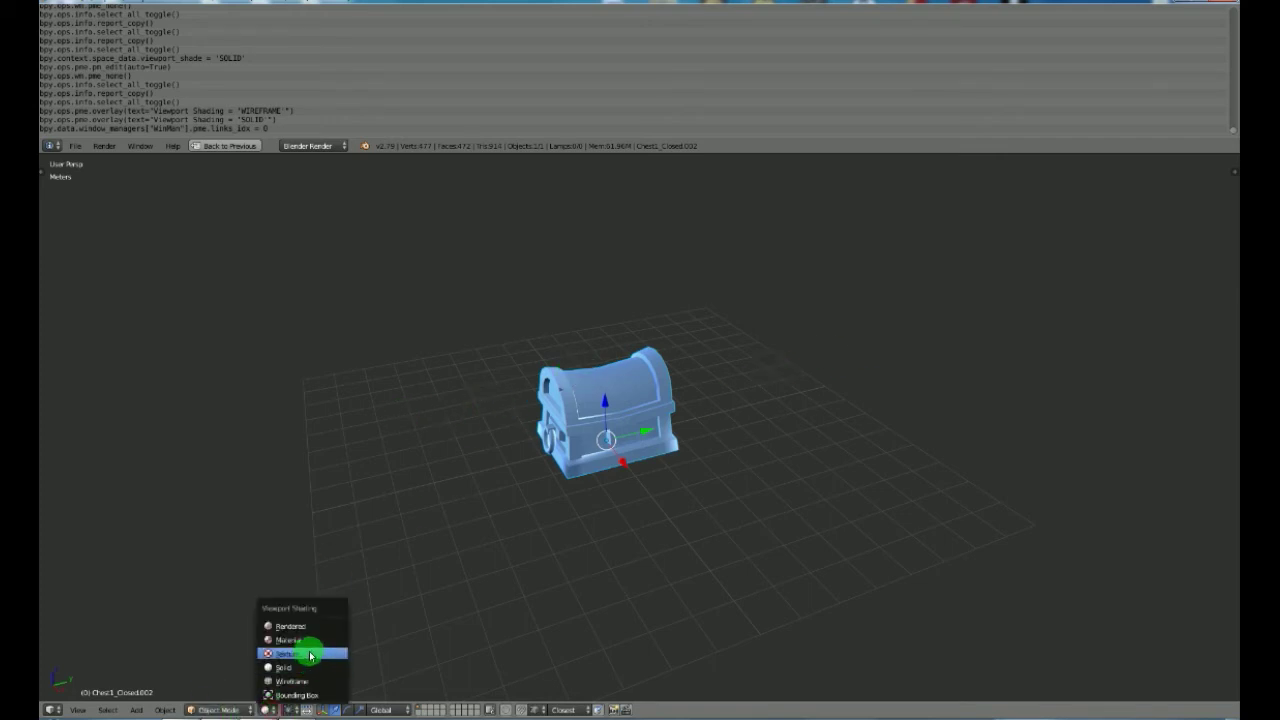
{"action": "left_click", "coordinate": [325, 713]}
Return to the Pie Menu Editor and add a new Stack Key to the menu list.
{"action": "mouse_move", "coordinate": [284, 719]}
{"action": "left_click", "coordinate": [310, 675]}
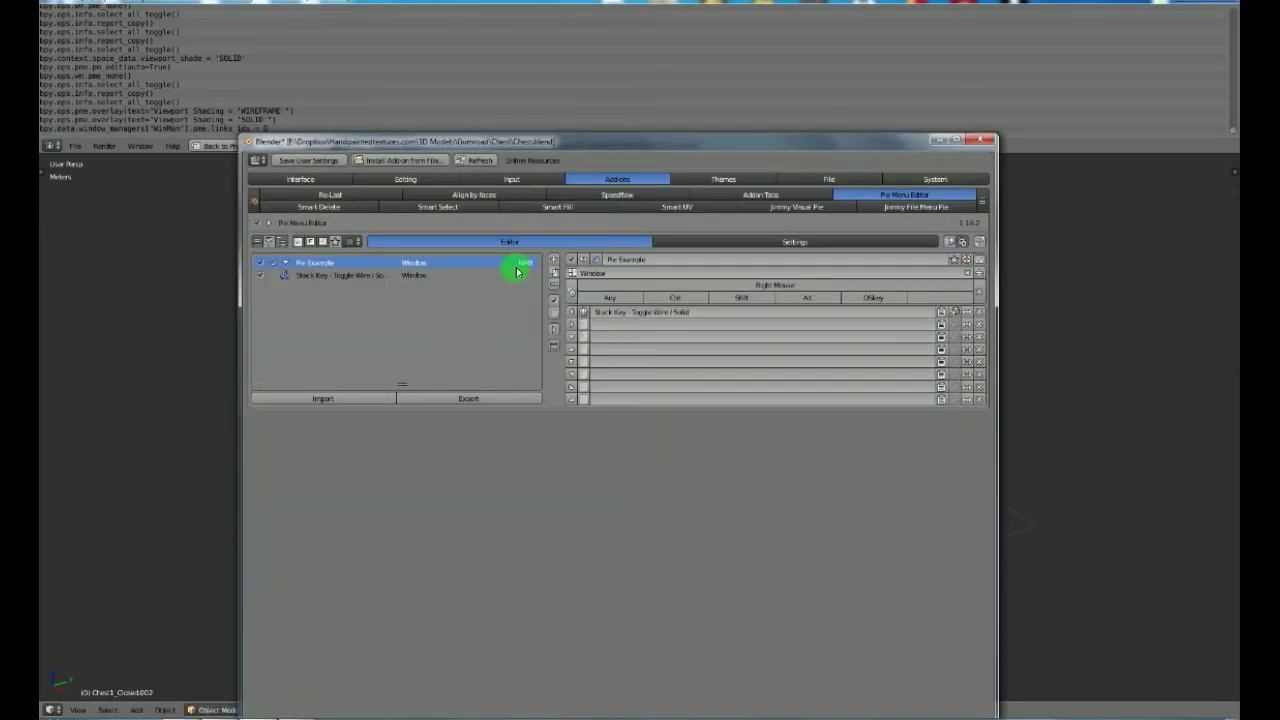
{"action": "left_click", "coordinate": [553, 260]}
{"action": "left_click", "coordinate": [550, 259]}
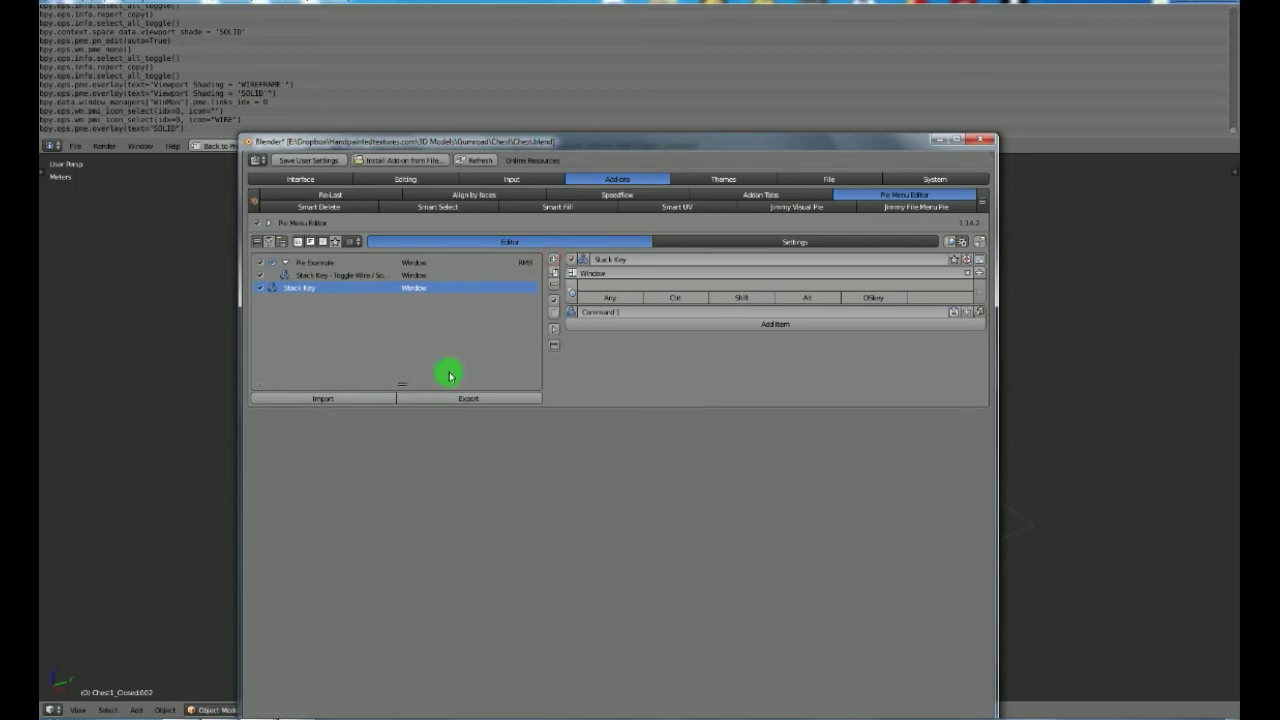
Assign the new Stack Key as a menu item to the second slot of Pie Example.
{"action": "left_click", "coordinate": [287, 264]}
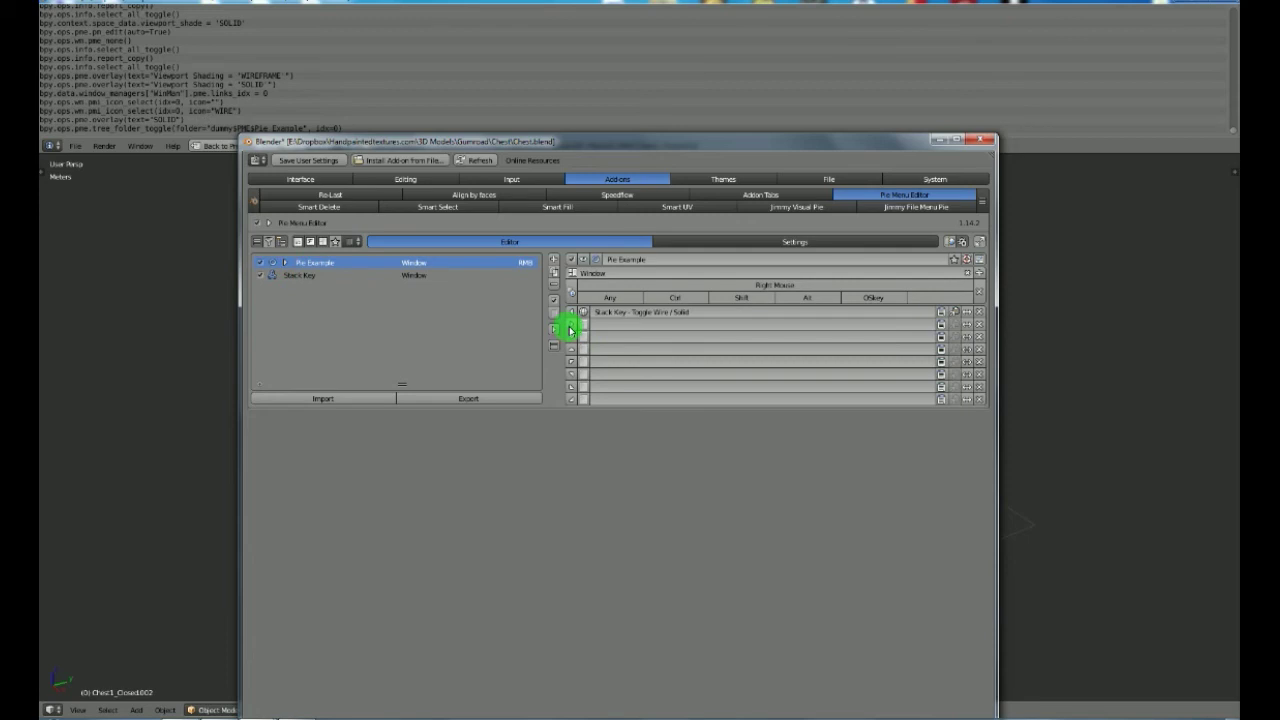
{"action": "left_click", "coordinate": [941, 325]}
{"action": "left_click", "coordinate": [620, 262]}
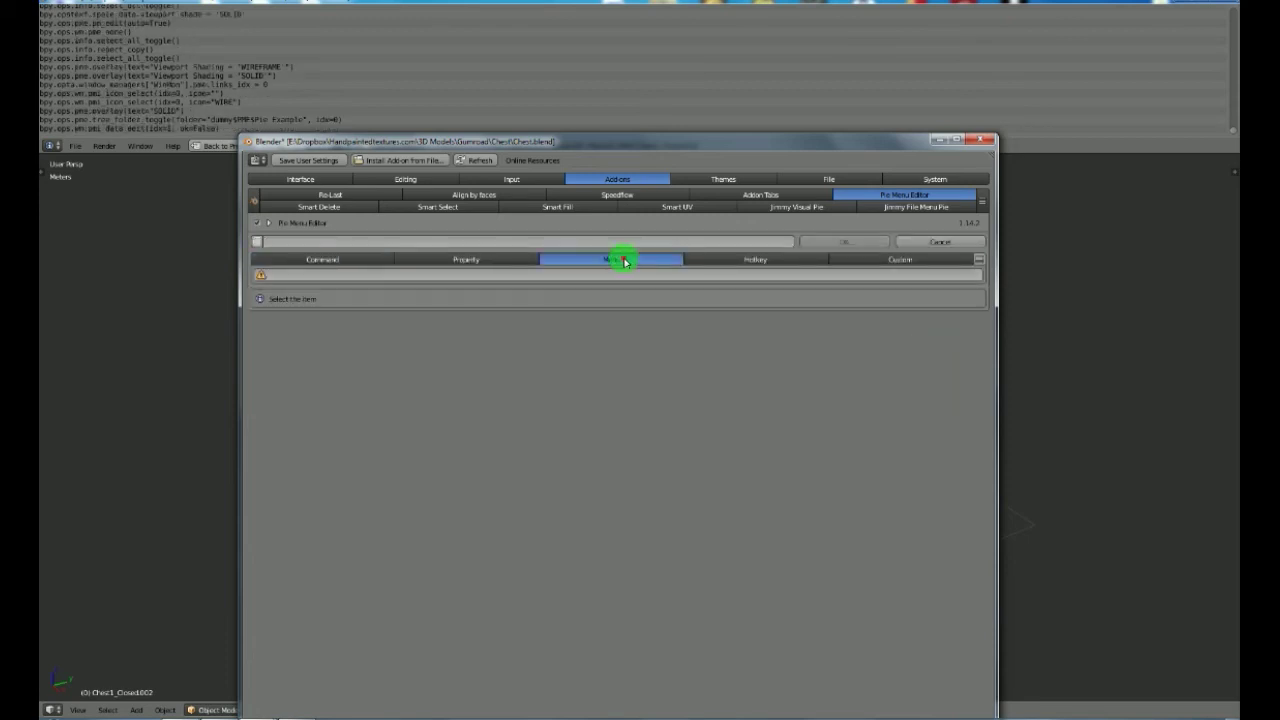
{"action": "left_click", "coordinate": [332, 277]}
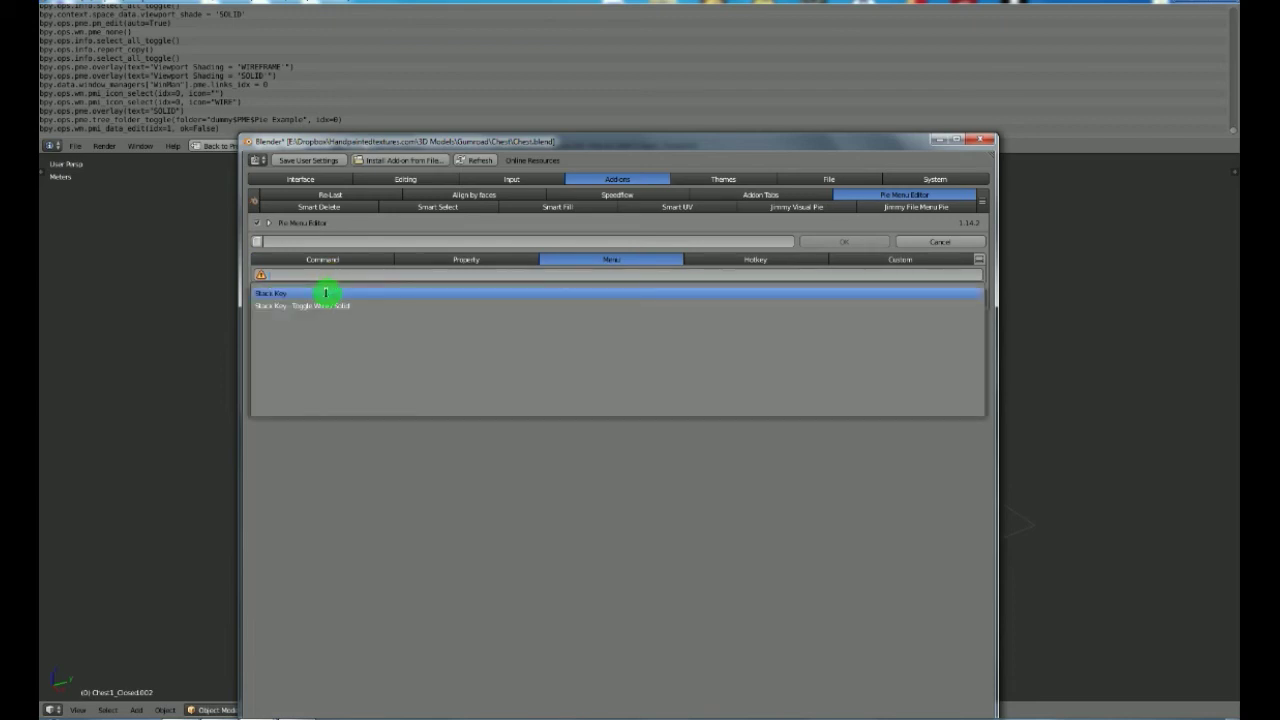
{"action": "left_click", "coordinate": [325, 293]}
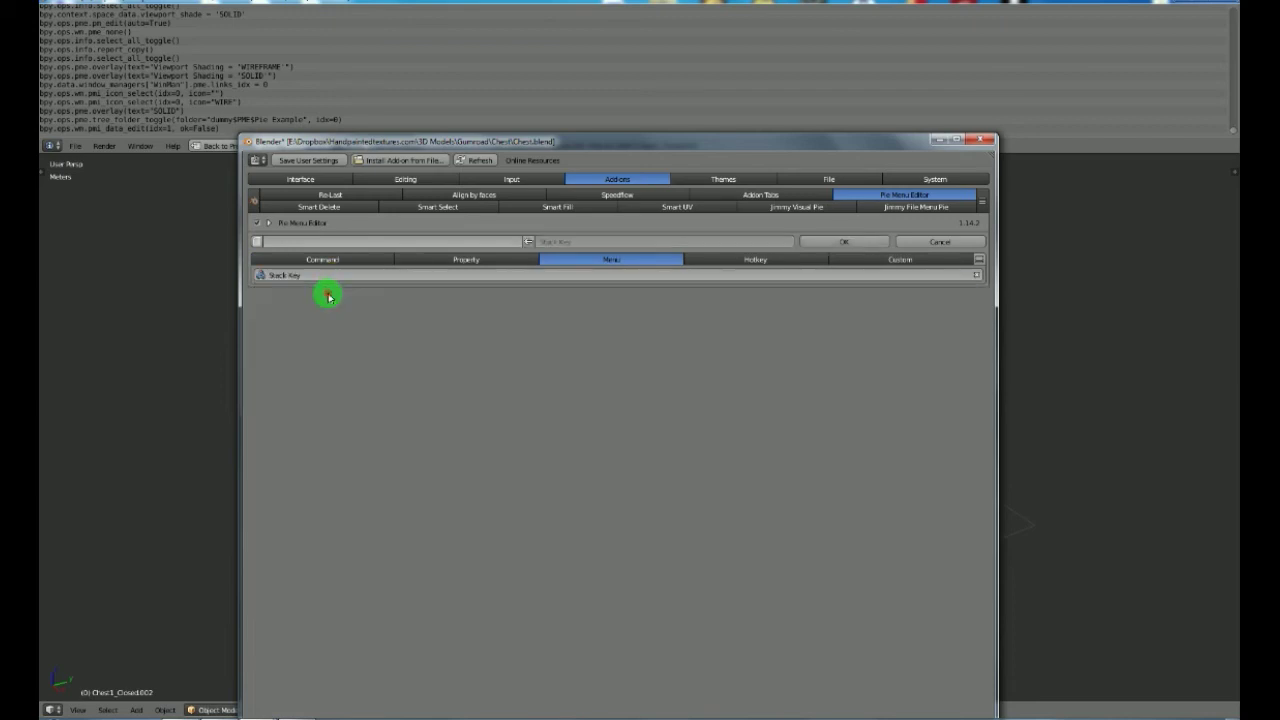
{"action": "left_click", "coordinate": [857, 241]}
Rename the second slot of Pie Example as "Stack Key - Toggle Textured / Rendered".
{"action": "double_click", "coordinate": [662, 327]}
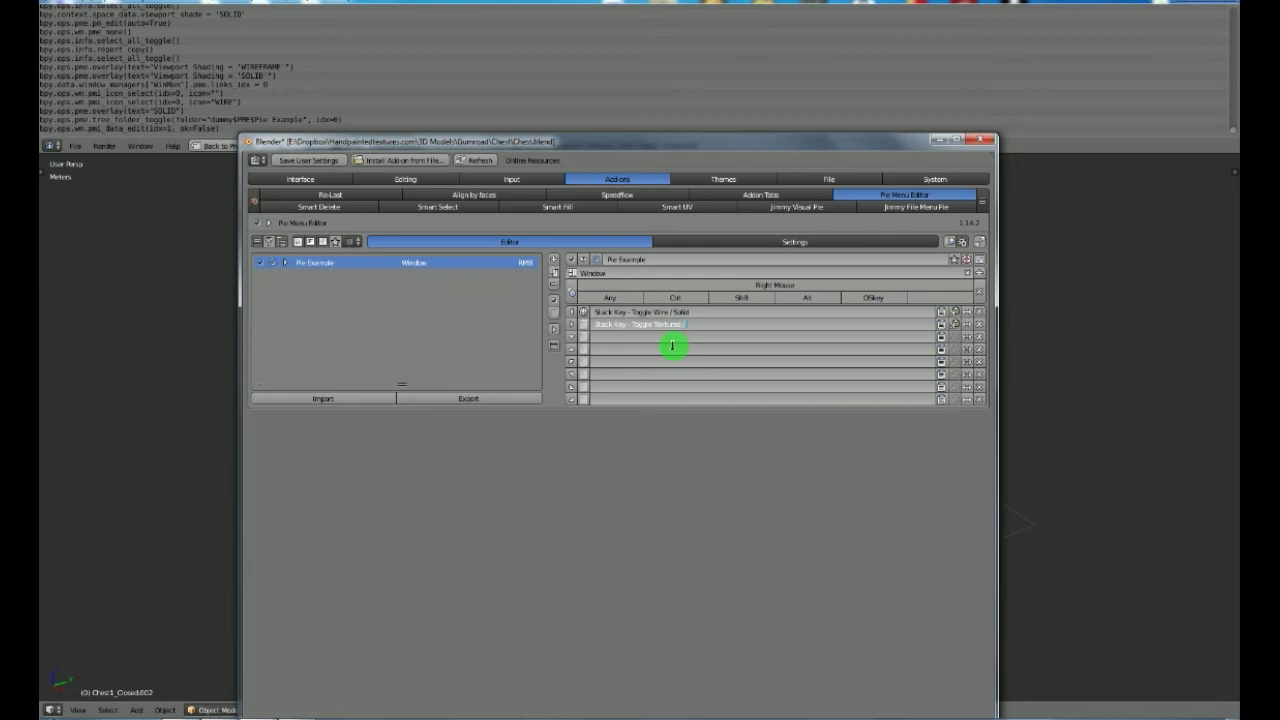
{"action": "type", "text": "dered"}
{"action": "key", "text": "Return"}
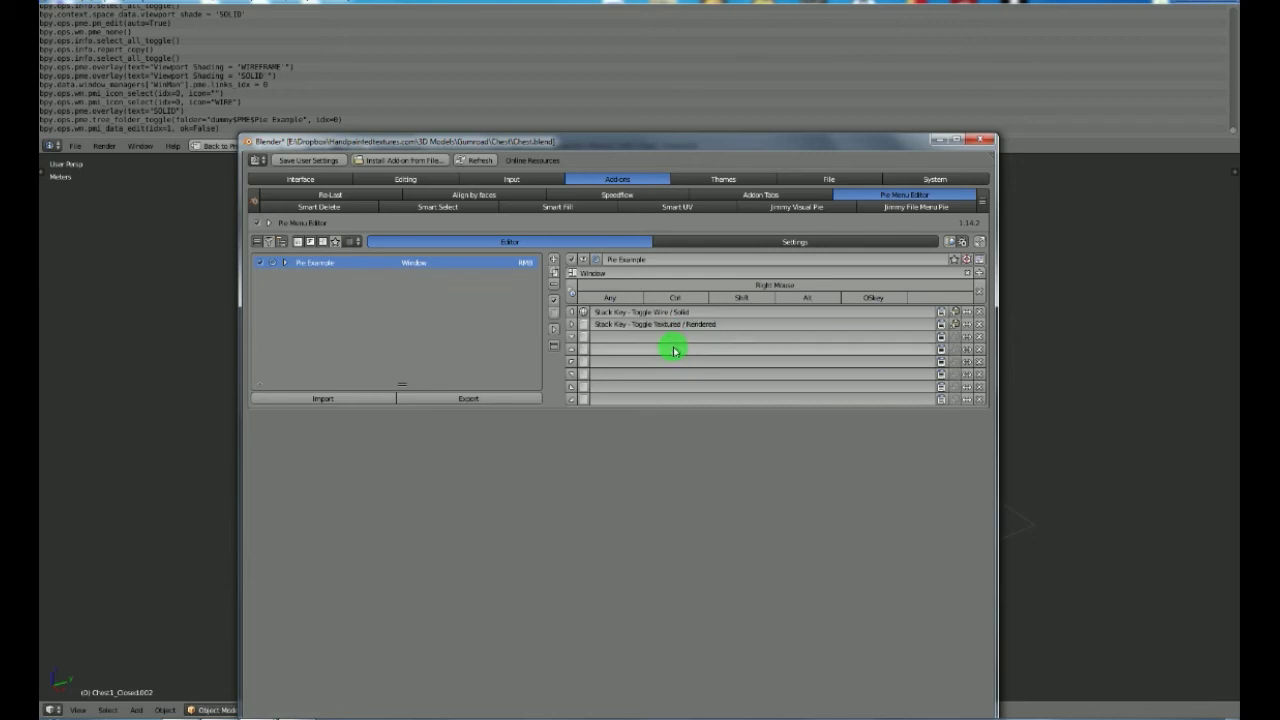
Rename the new stack key itself as "Stack Key - Toggle Textured / Rendered" and add a second command to it.
{"action": "left_click", "coordinate": [281, 262]}
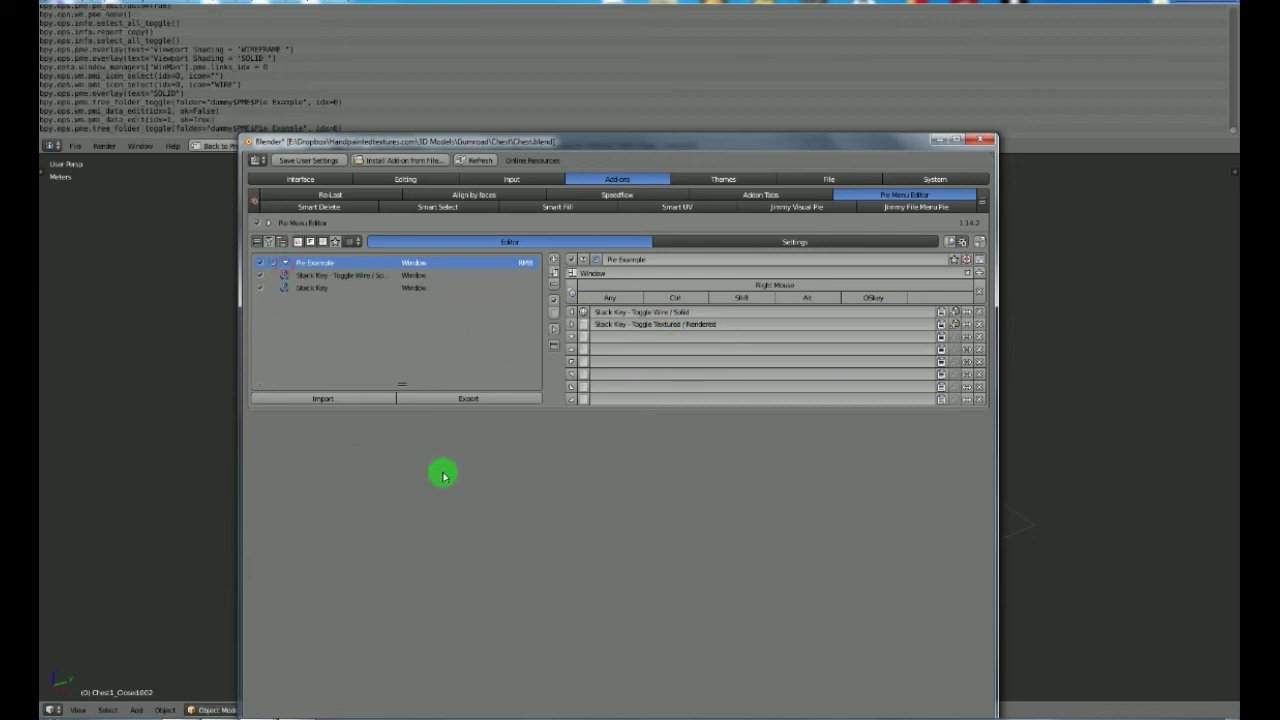
{"action": "left_click", "coordinate": [332, 287]}
{"action": "double_click", "coordinate": [648, 260]}
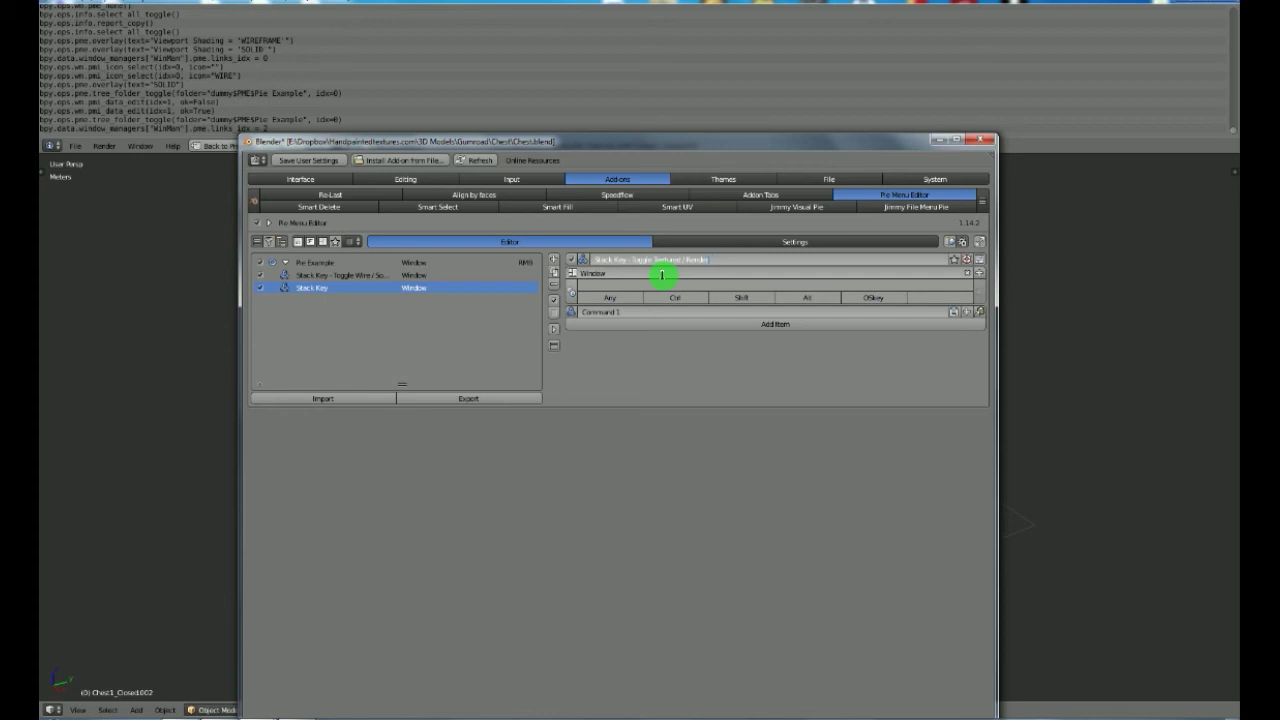
{"action": "type", "text": "ed"}
{"action": "key", "text": "Return"}
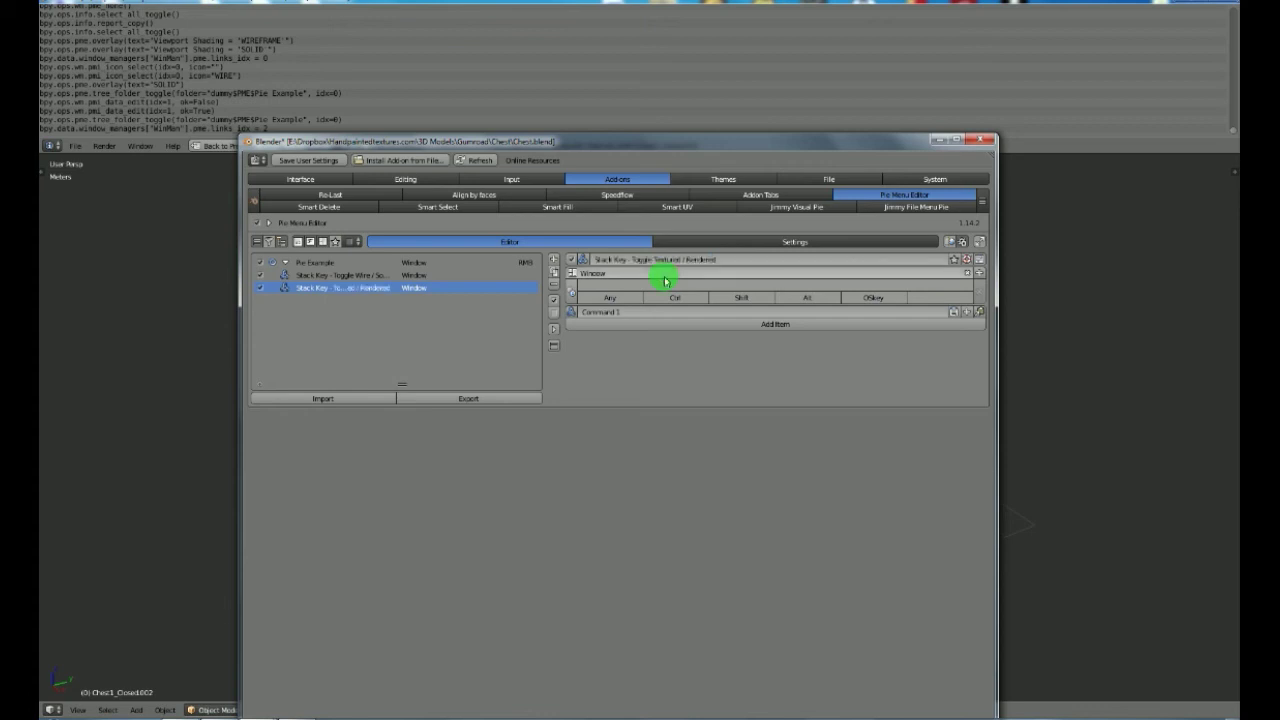
{"action": "left_click", "coordinate": [686, 351]}
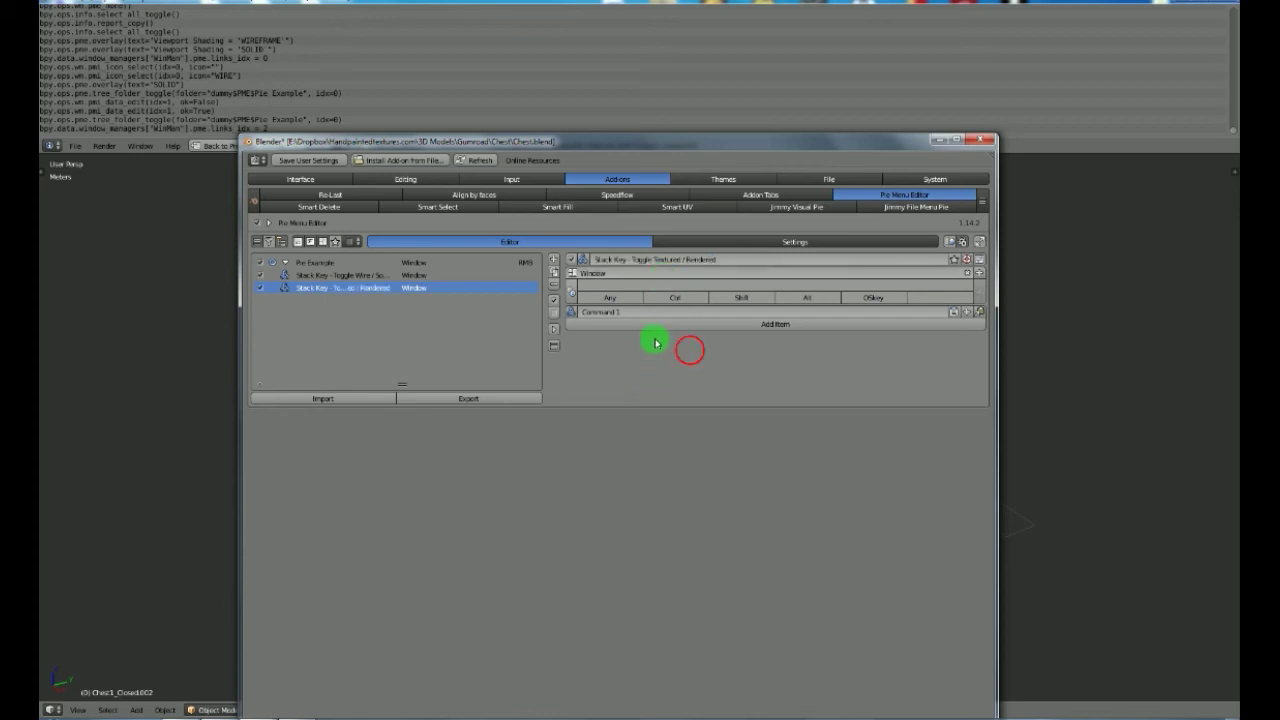
{"action": "left_click", "coordinate": [705, 324]}
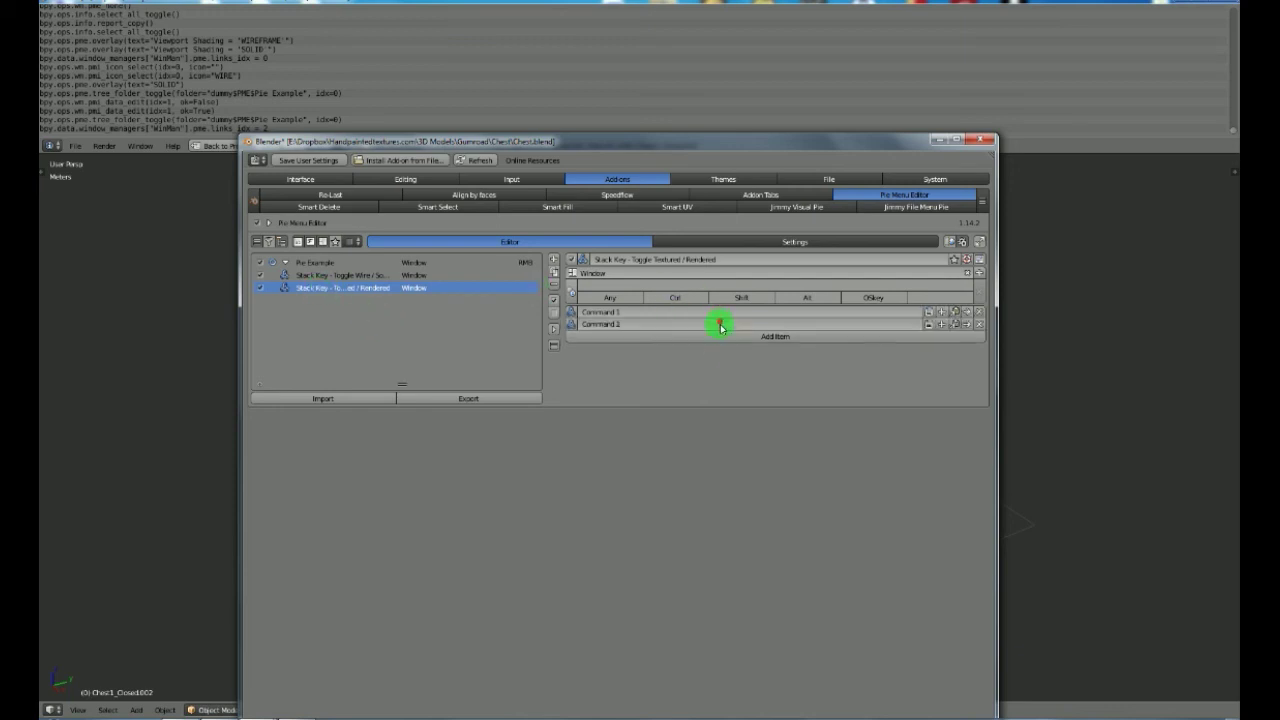
Set the viewport shading to Texture and assign this previous action to Command 1 of the Toggle Textured / Rendered stack key.
{"action": "left_click", "coordinate": [237, 447]}
{"action": "left_click", "coordinate": [267, 708]}
{"action": "left_click", "coordinate": [289, 657]}
{"action": "left_click", "coordinate": [289, 657]}
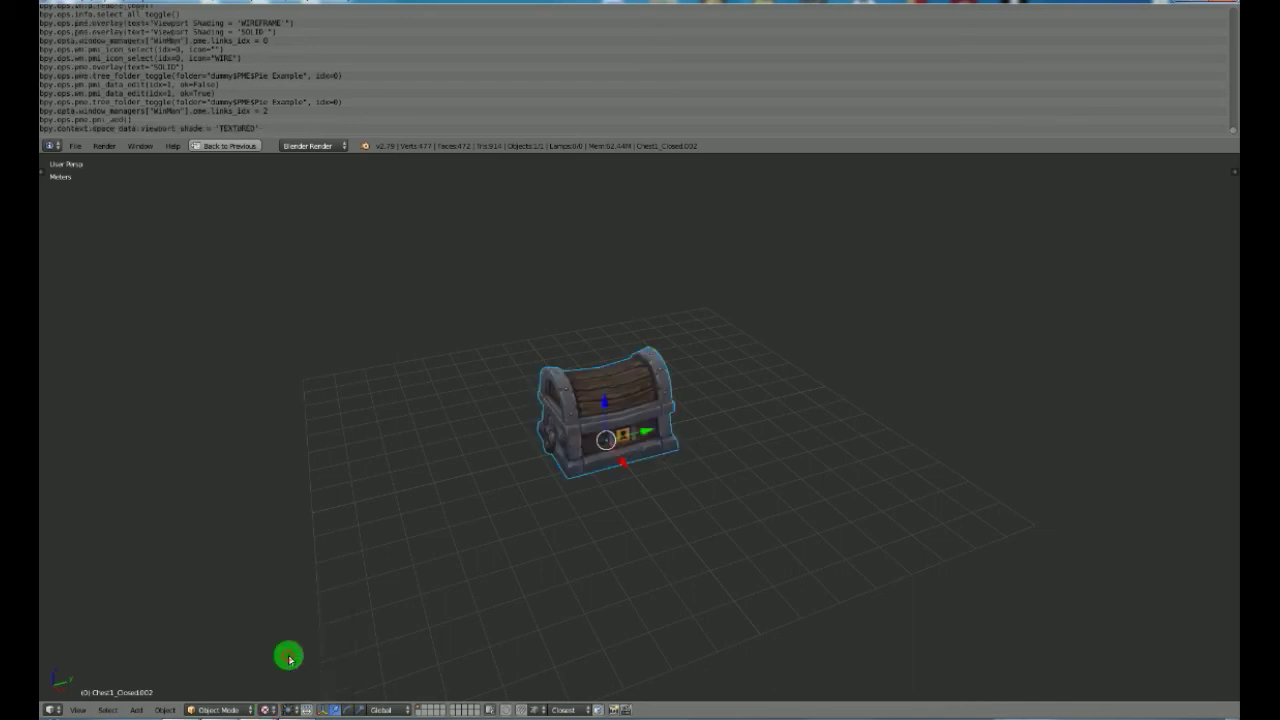
{"action": "right_click", "coordinate": [91, 659], "text": "ctrl+shift"}
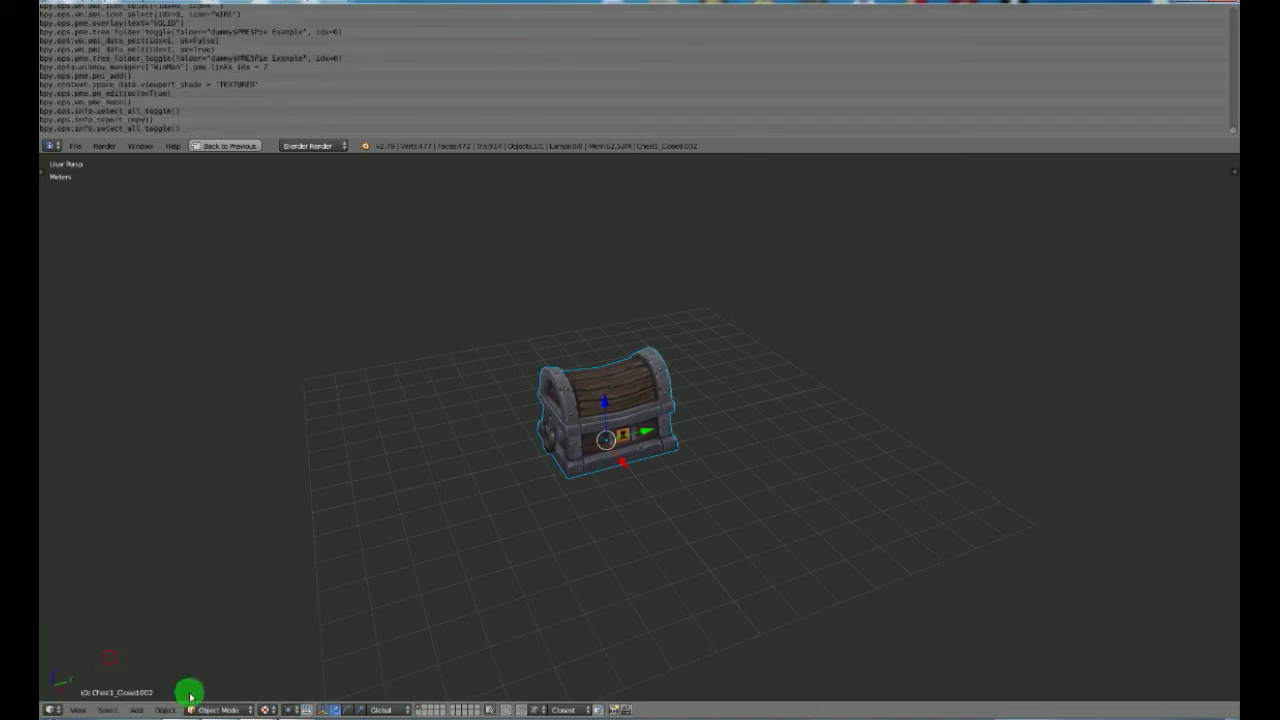
Set the viewport shading to Rendered and assign this previous action to Command 2 of the Toggle Textured / Rendered stack key.
{"action": "left_click", "coordinate": [265, 709]}
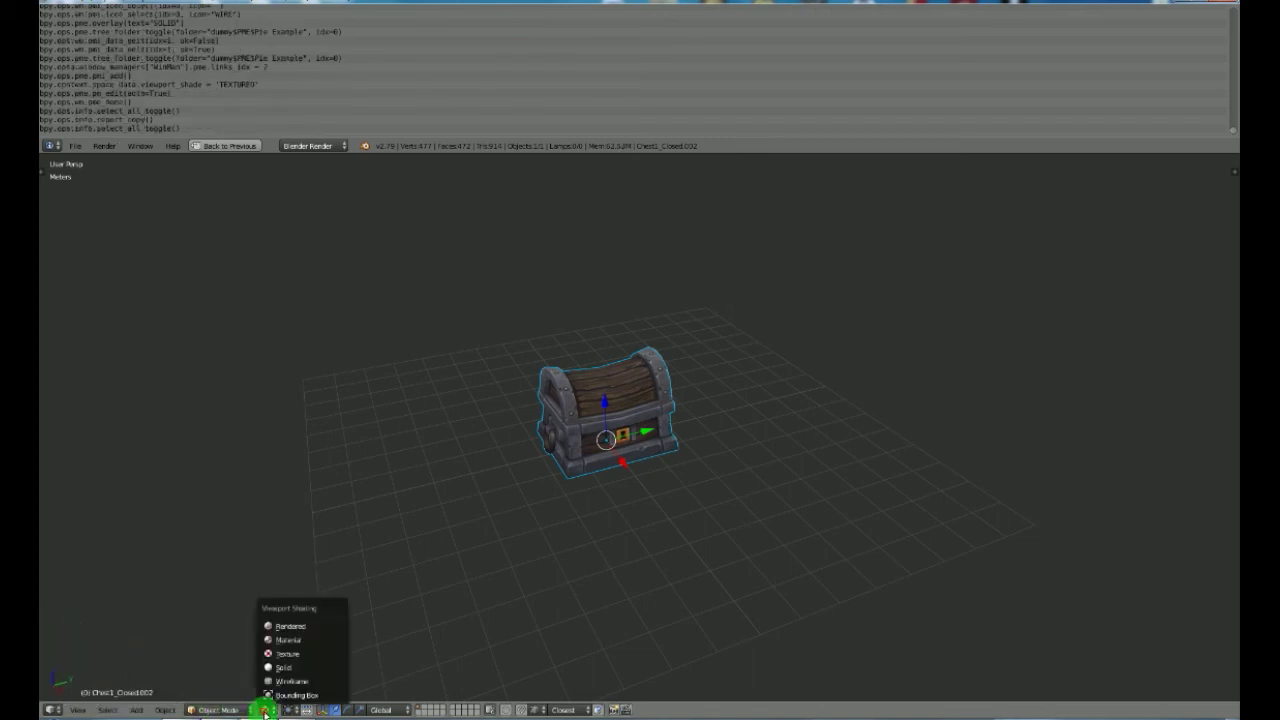
{"action": "left_click", "coordinate": [291, 627]}
{"action": "key", "text": "ctrl+shift+grave"}
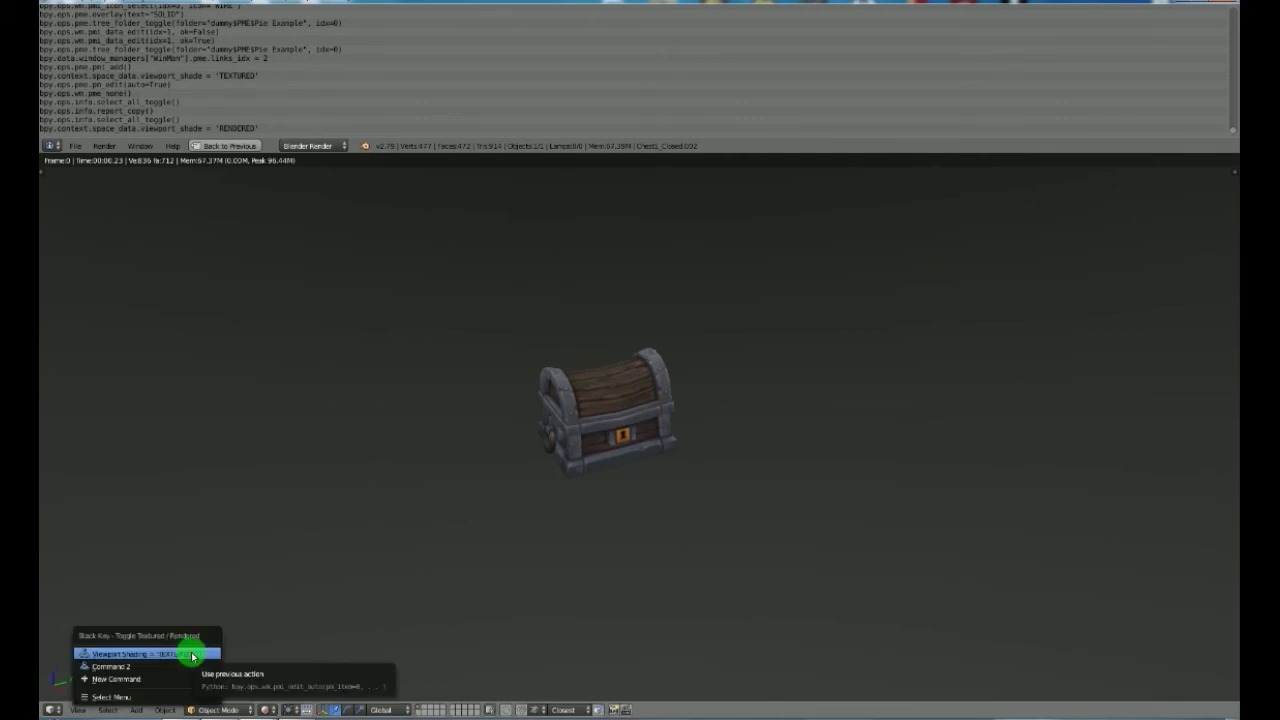
{"action": "left_click", "coordinate": [160, 662]}
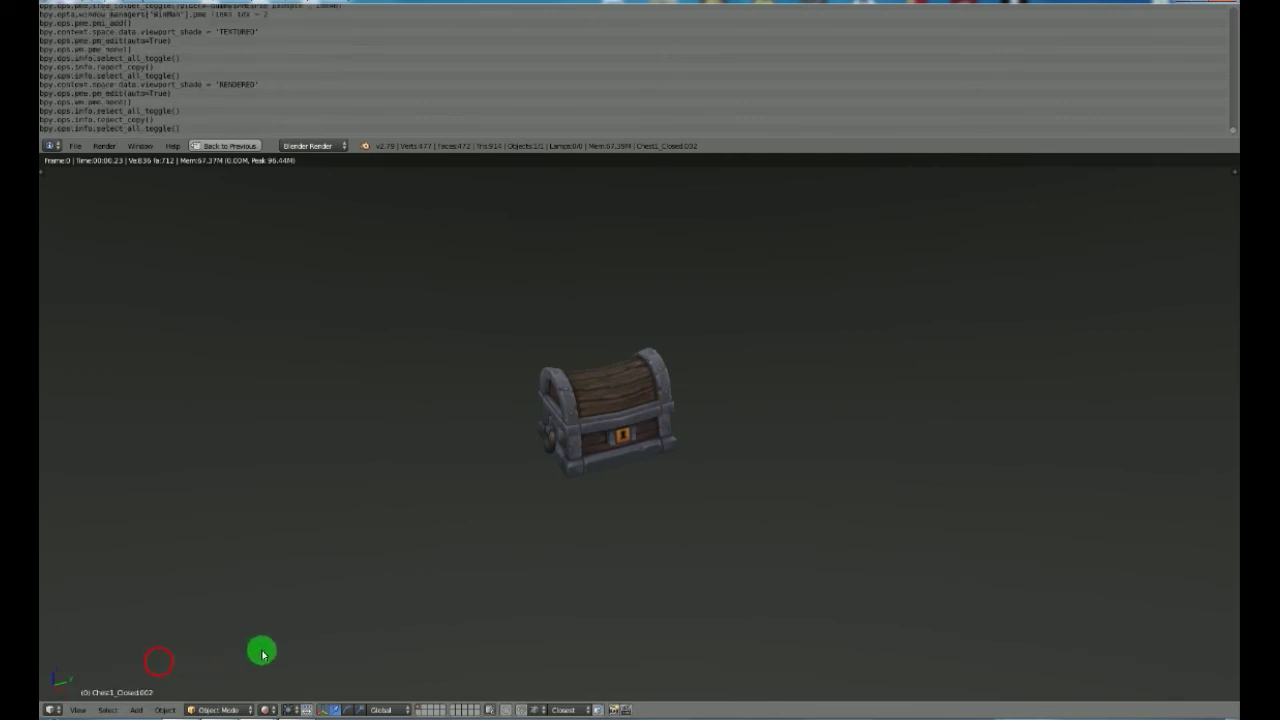
Rename the two commands of the Toggle Textured / Rendered stack key as "TEXTURED" and "RENDERED".
{"action": "left_click", "coordinate": [285, 700]}
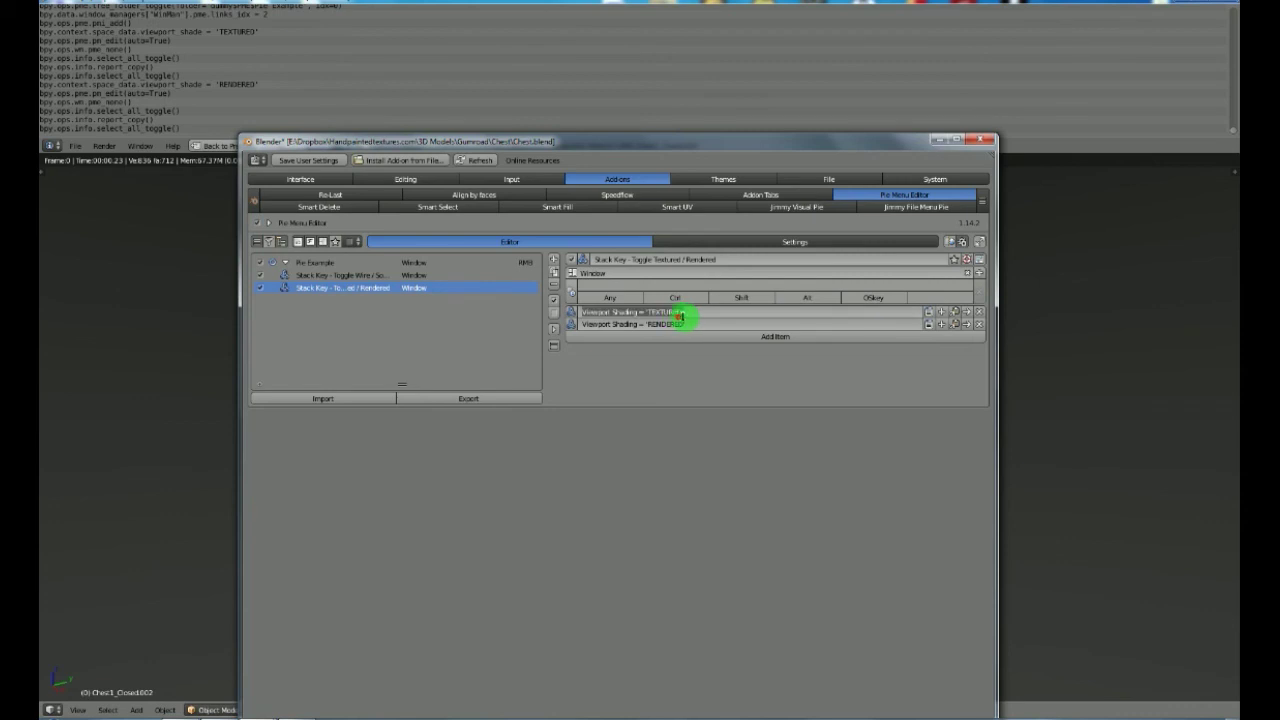
{"action": "left_click_drag", "start_coordinate": [676, 312], "coordinate": [516, 301]}
{"action": "key", "text": "BackSpace"}
{"action": "left_click", "coordinate": [647, 325]}
{"action": "left_click", "coordinate": [648, 324]}
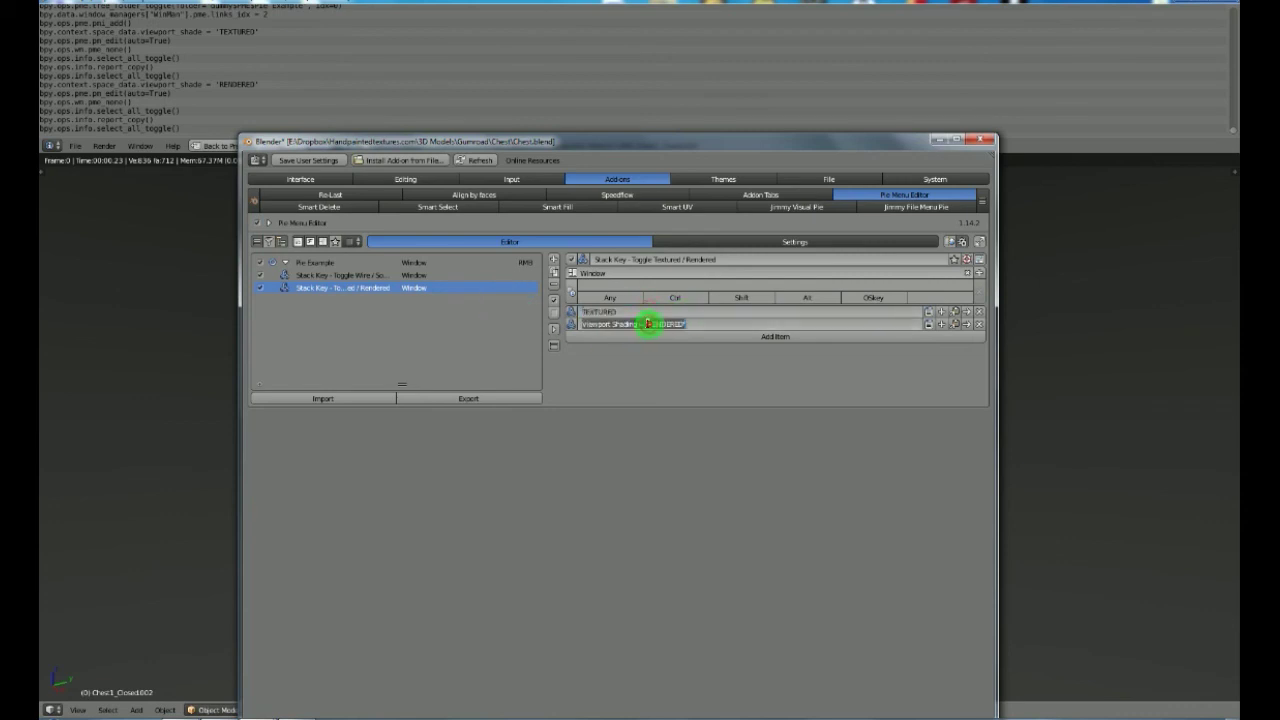
{"action": "left_click_drag", "start_coordinate": [651, 323], "coordinate": [500, 320]}
{"action": "key", "text": "BackSpace"}
{"action": "key", "text": "Return"}
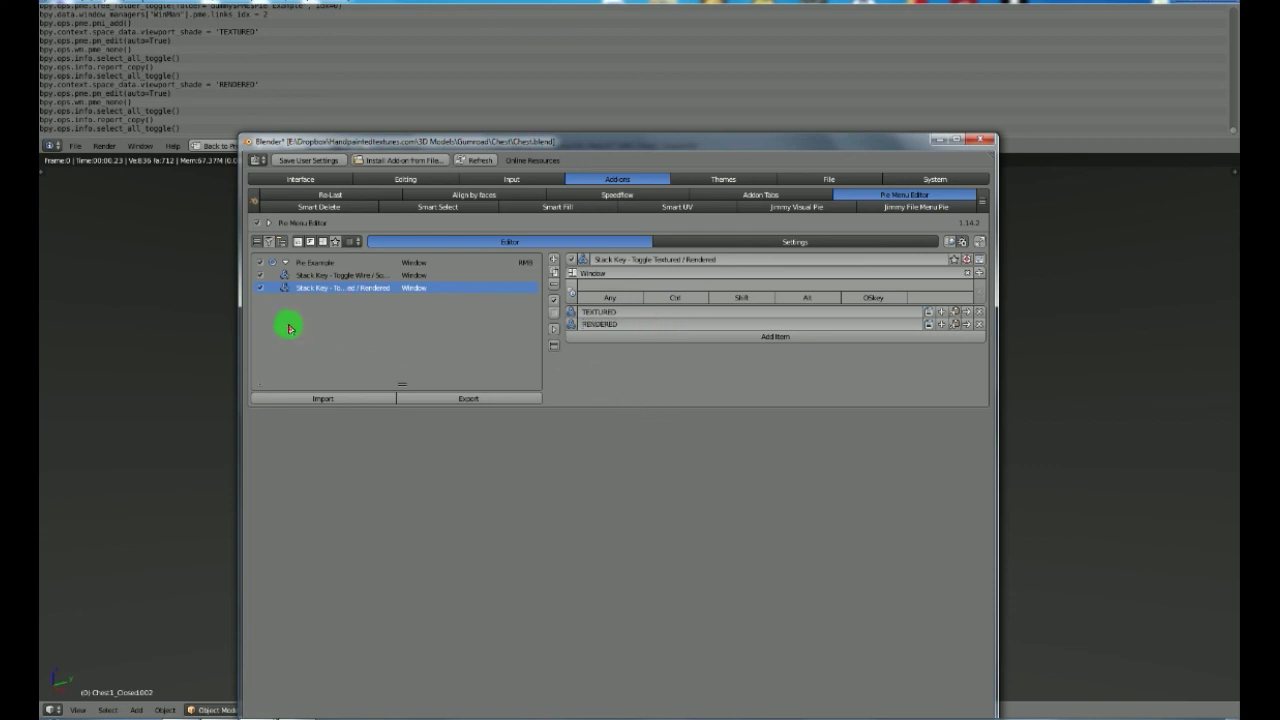
Assign the textured-shading sphere icon to the Toggle Textured / Rendered slot of Pie Example.
{"action": "left_click", "coordinate": [268, 263]}
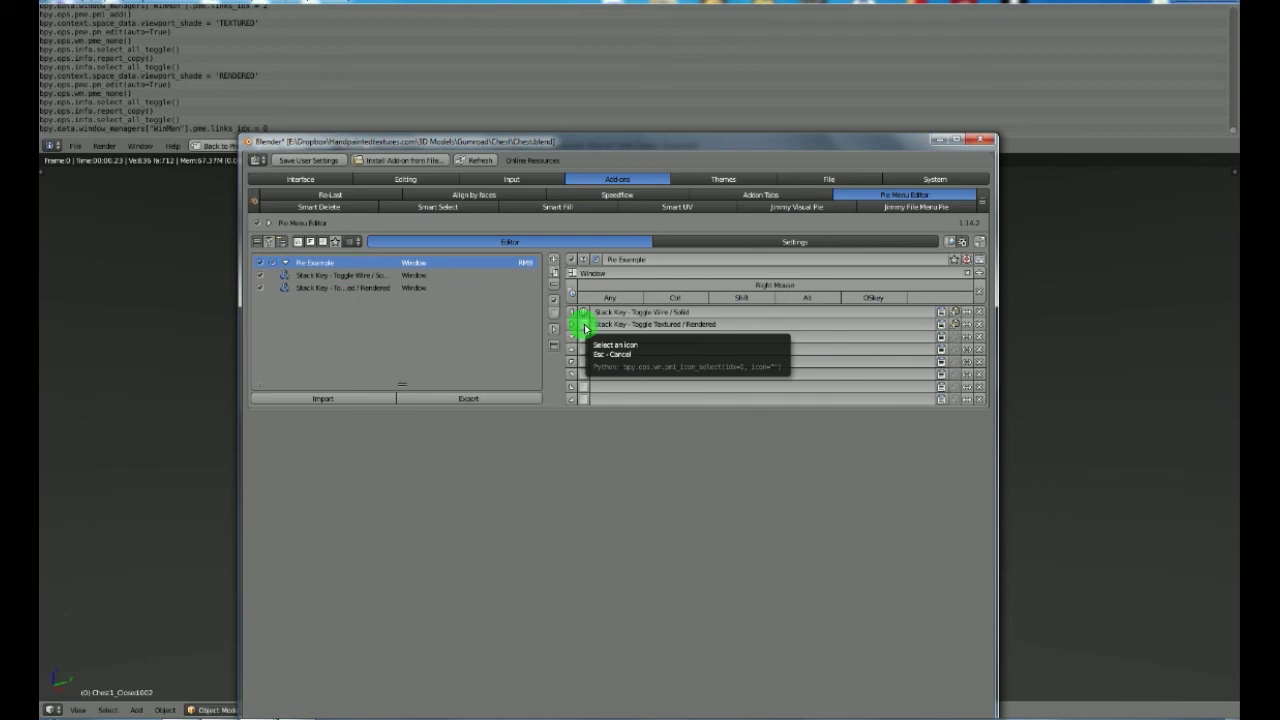
{"action": "left_click", "coordinate": [585, 326]}
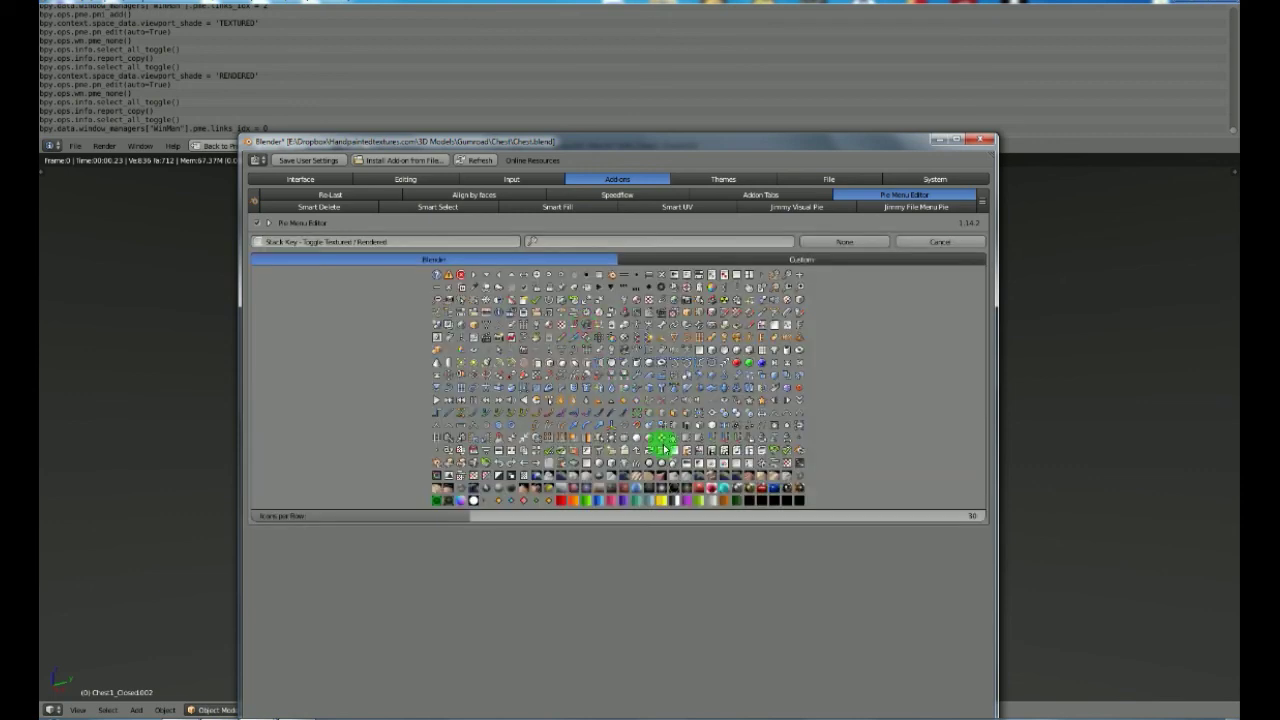
{"action": "left_click", "coordinate": [666, 443]}
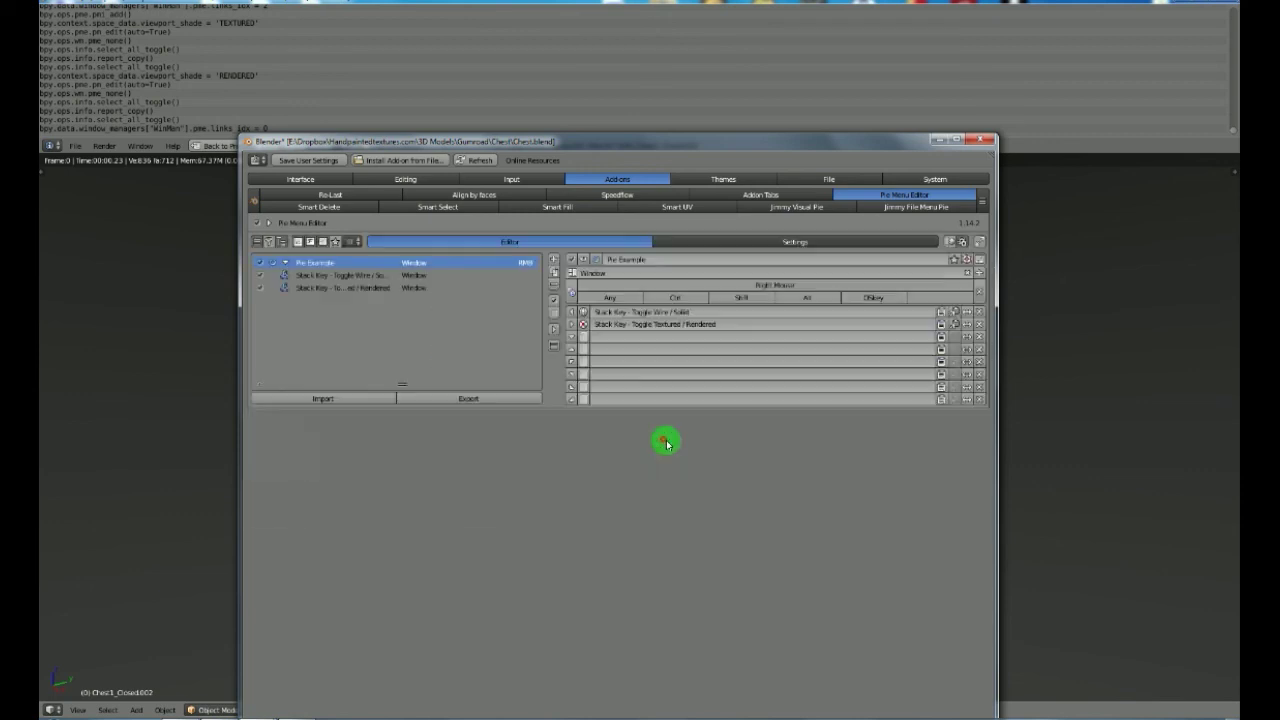
Test Pie Example in the 3D viewport by running Toggle Textured / Rendered to switch the chest to Textured shading.
{"action": "left_click", "coordinate": [132, 580]}
{"action": "key", "text": "z"}
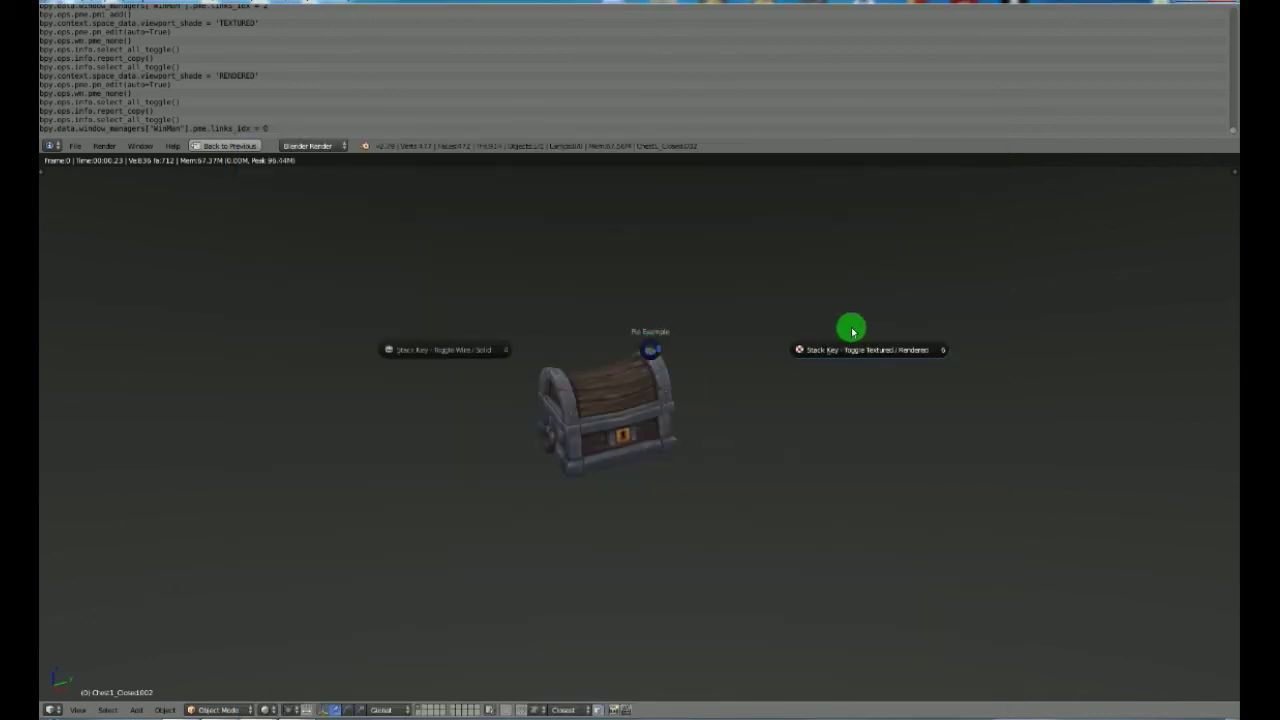
{"action": "left_click", "coordinate": [850, 328]}
{"action": "mouse_move", "coordinate": [798, 398]}
{"action": "middle_mouse_down"}
{"action": "mouse_move", "coordinate": [754, 423]}
{"action": "mouse_move", "coordinate": [720, 371]}
{"action": "middle_mouse_up"}
Test the Toggle Wire / Solid slot of Pie Example by running it repeatedly on the chest, ending in Solid shading.
{"action": "key", "text": "z"}
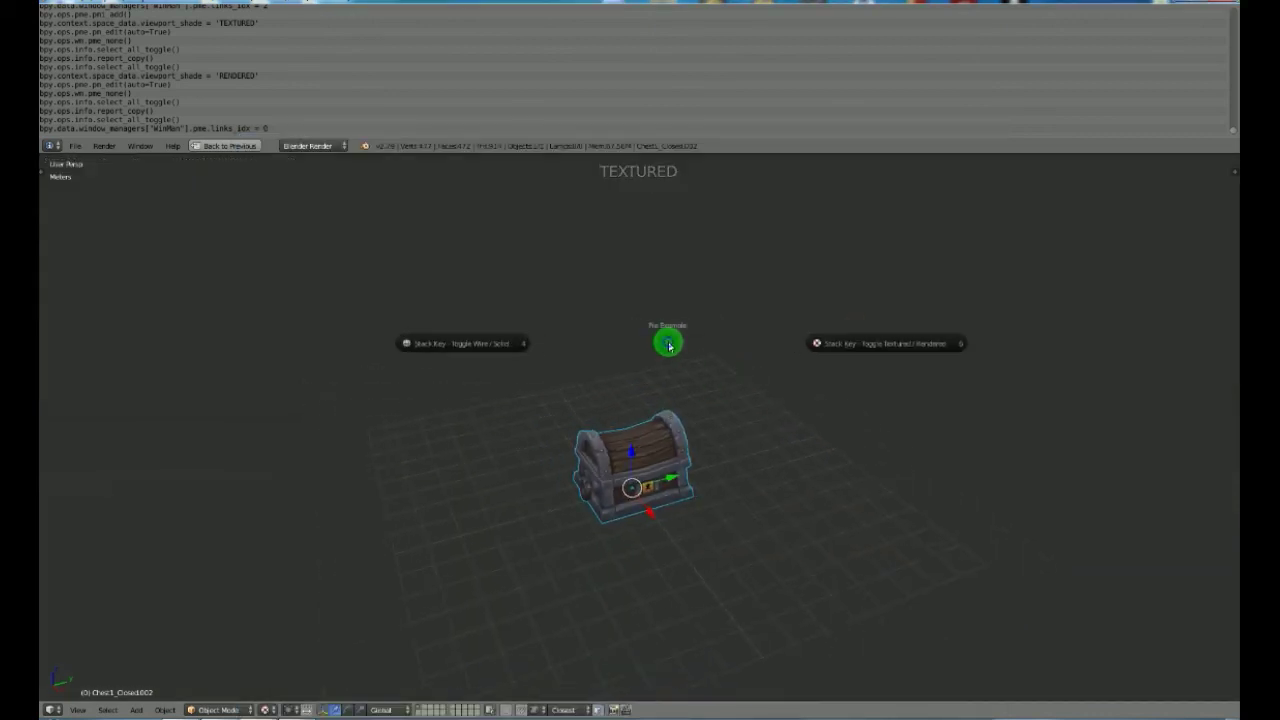
{"action": "left_click", "coordinate": [513, 362]}
{"action": "right_click", "coordinate": [609, 354]}
{"action": "left_click", "coordinate": [412, 388]}
{"action": "right_click", "coordinate": [671, 351]}
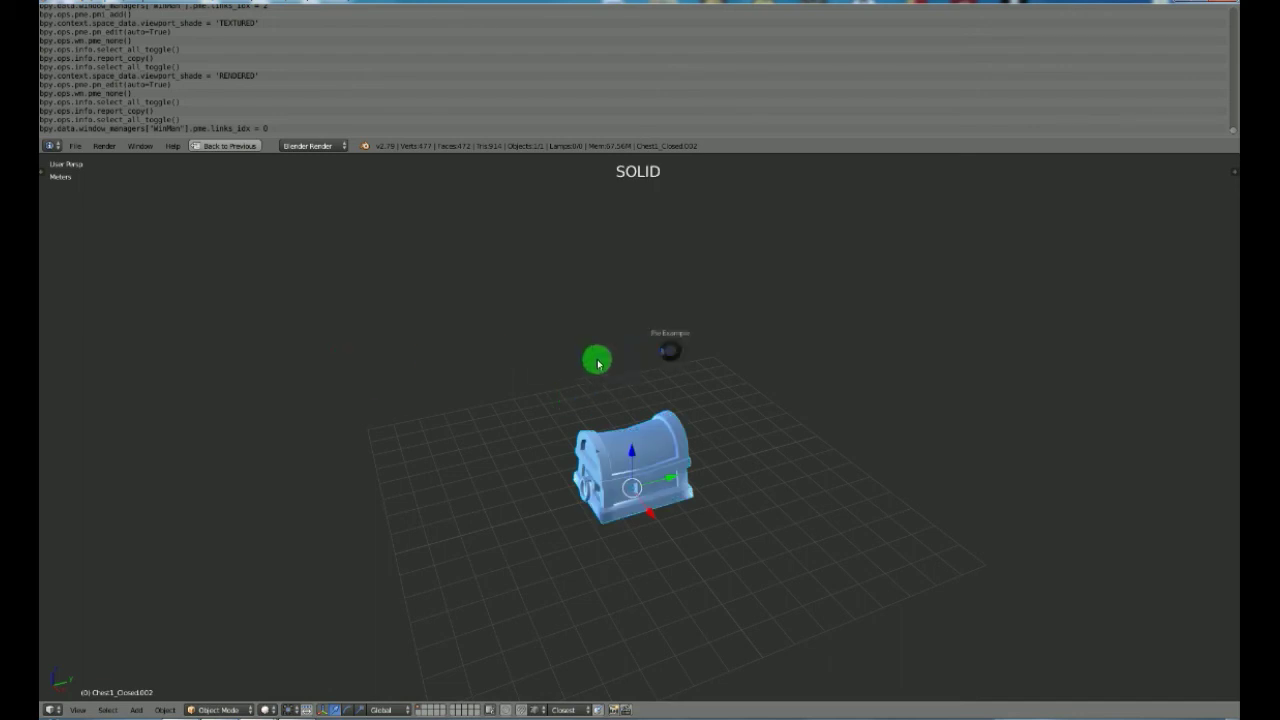
{"action": "left_click", "coordinate": [494, 368]}
{"action": "right_click", "coordinate": [591, 362]}
{"action": "right_click_drag", "start_coordinate": [286, 374], "coordinate": [270, 374]}
{"action": "mouse_move", "coordinate": [526, 371]}
{"action": "right_mouse_down"}
{"action": "mouse_move", "coordinate": [386, 386]}
{"action": "mouse_move", "coordinate": [150, 370]}
{"action": "right_mouse_up"}
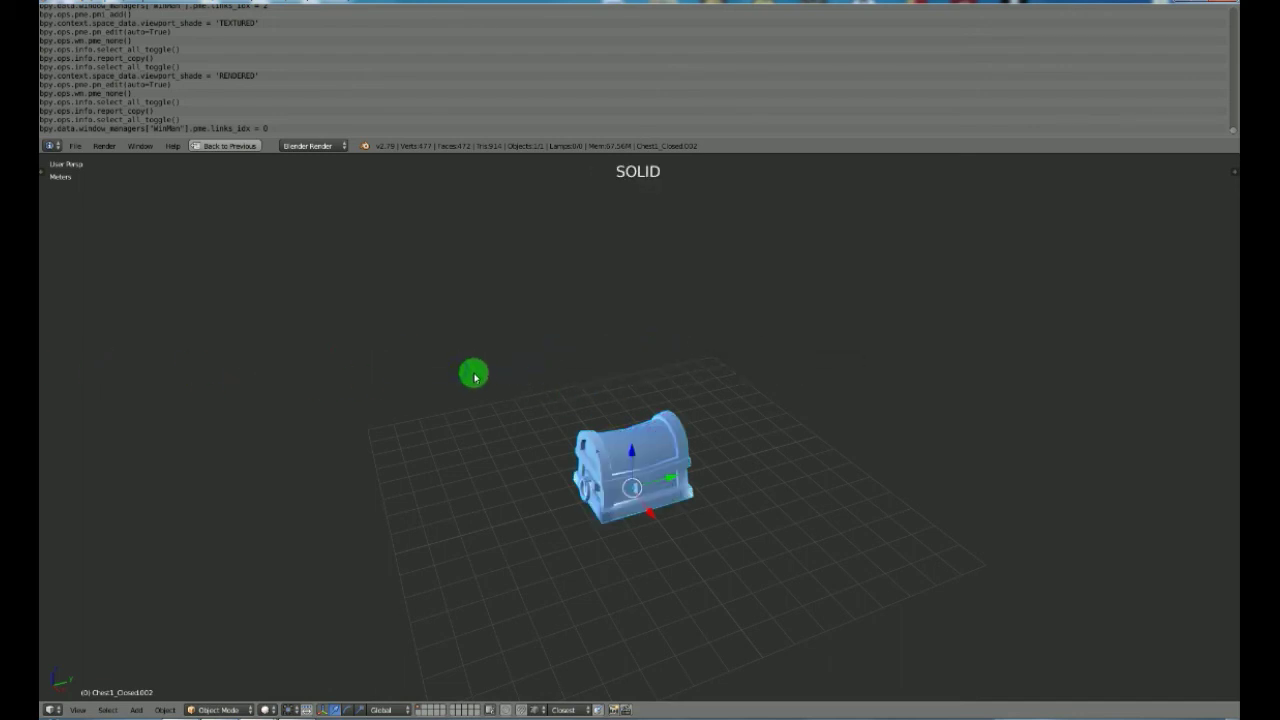
Run Toggle Textured / Rendered from Pie Example to bring the chest back to Textured shading and view it closer.
{"action": "right_click_drag", "start_coordinate": [507, 366], "coordinate": [717, 376]}
{"action": "scroll", "coordinate": [536, 385], "scroll_direction": "up", "scroll_amount": 4}
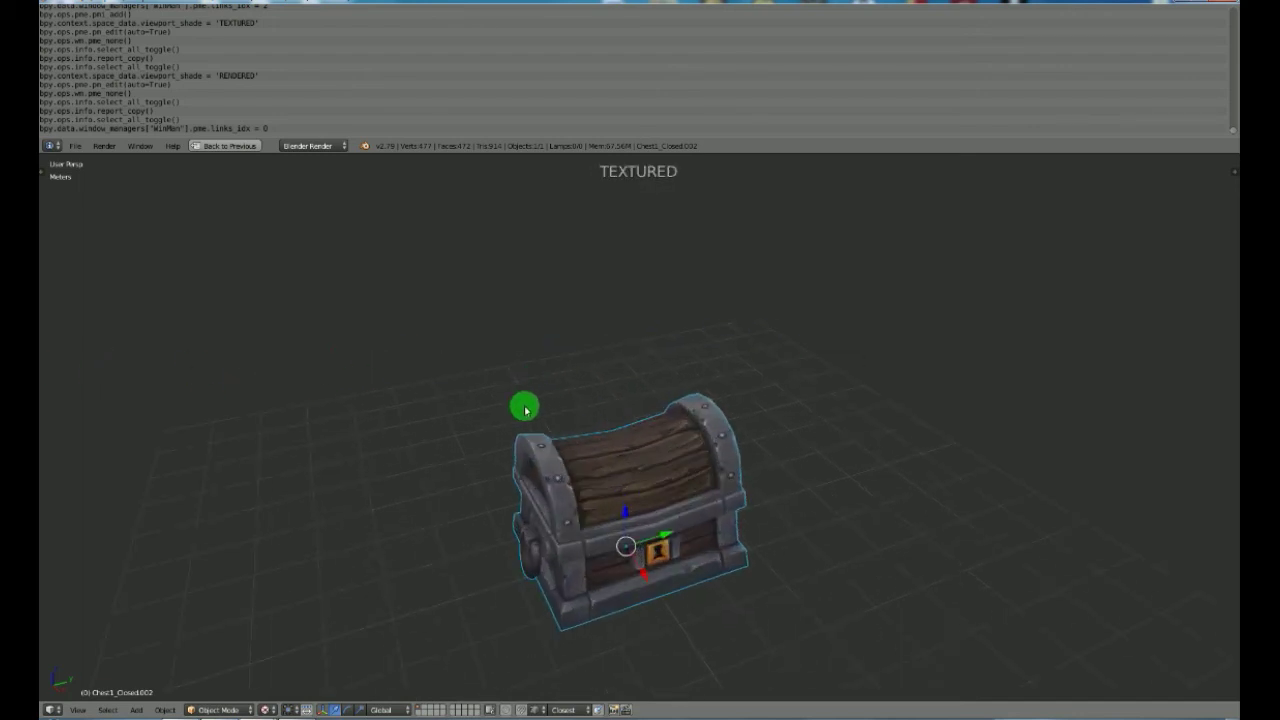